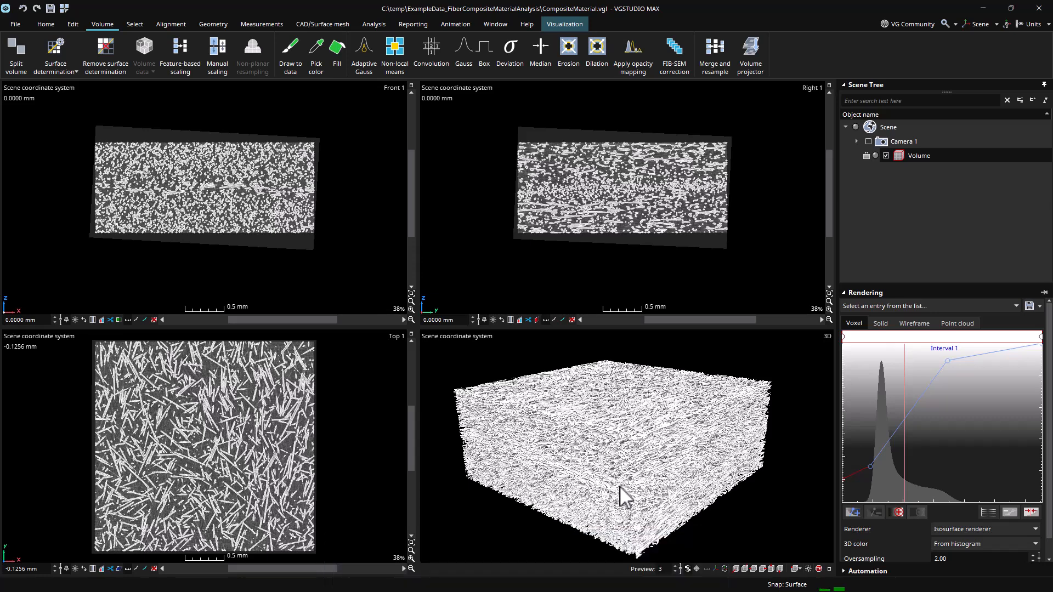
# - Draw a rectangular selection of about 2.74 × 2.63 mm around the fiber sample in the Top view
pyautogui.click(144, 24)
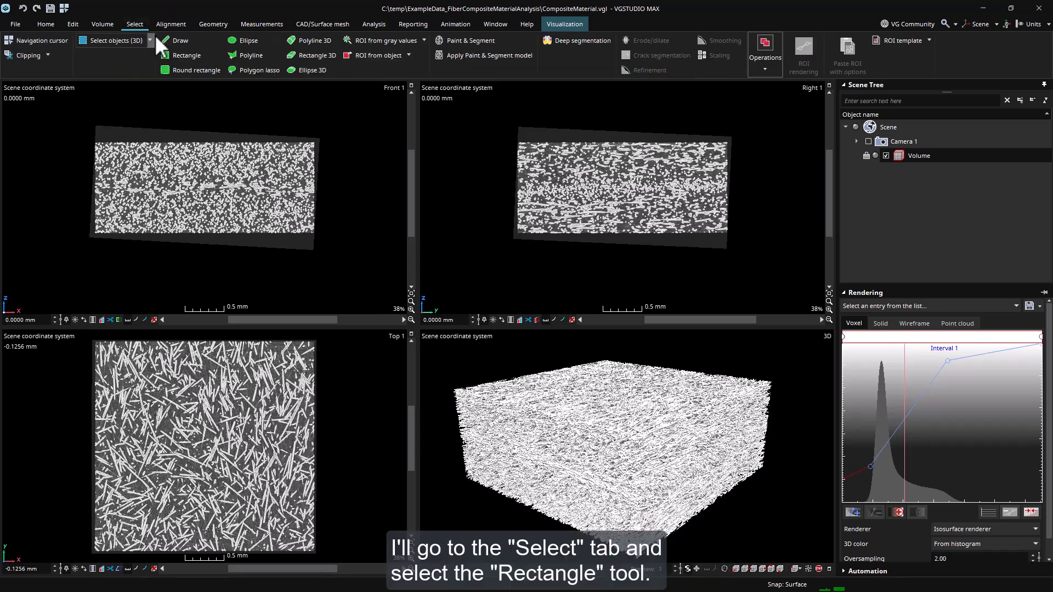
pyautogui.click(187, 55)
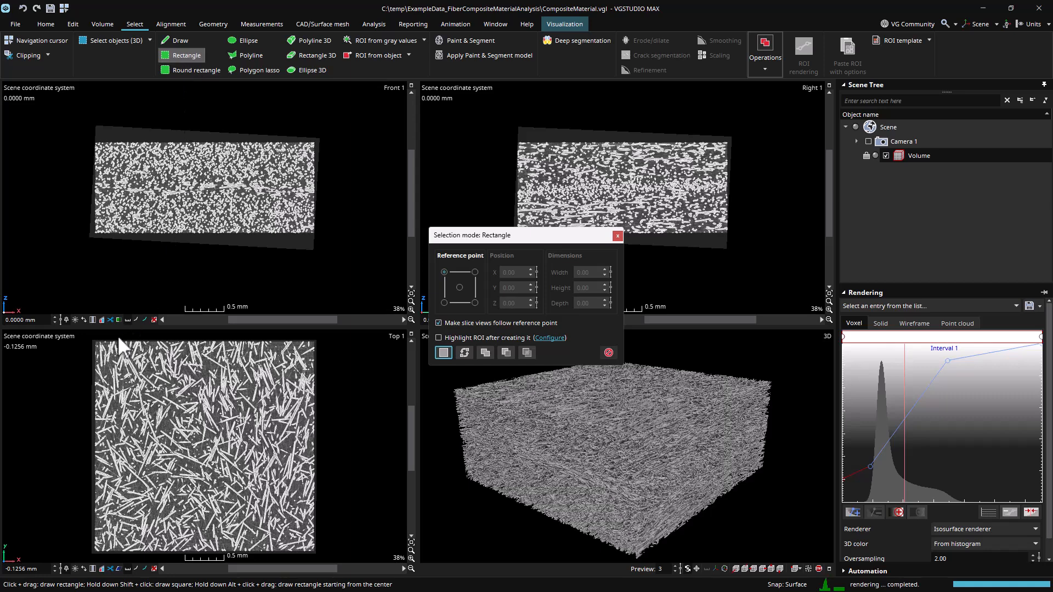
pyautogui.moveTo(97, 341); pyautogui.dragTo(312, 549)
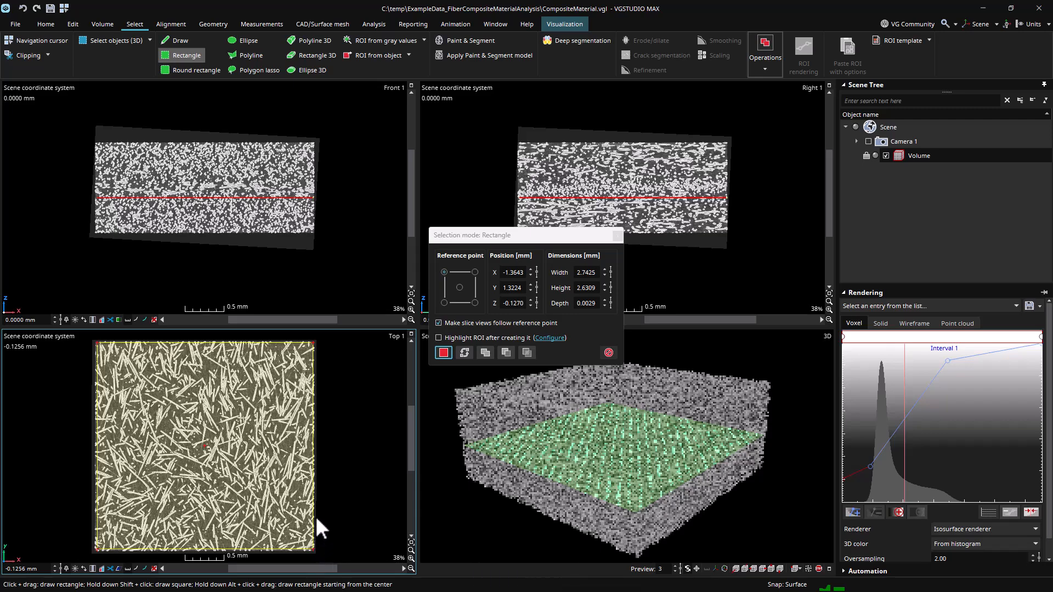
pyautogui.scroll(6, 315, 511)
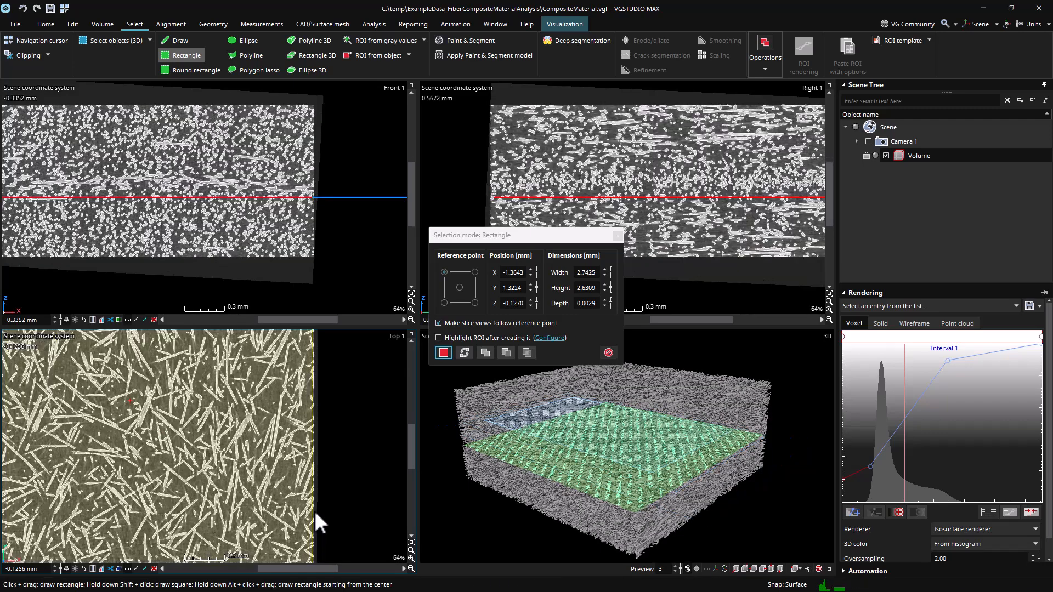
pyautogui.scroll(3, 316, 513)
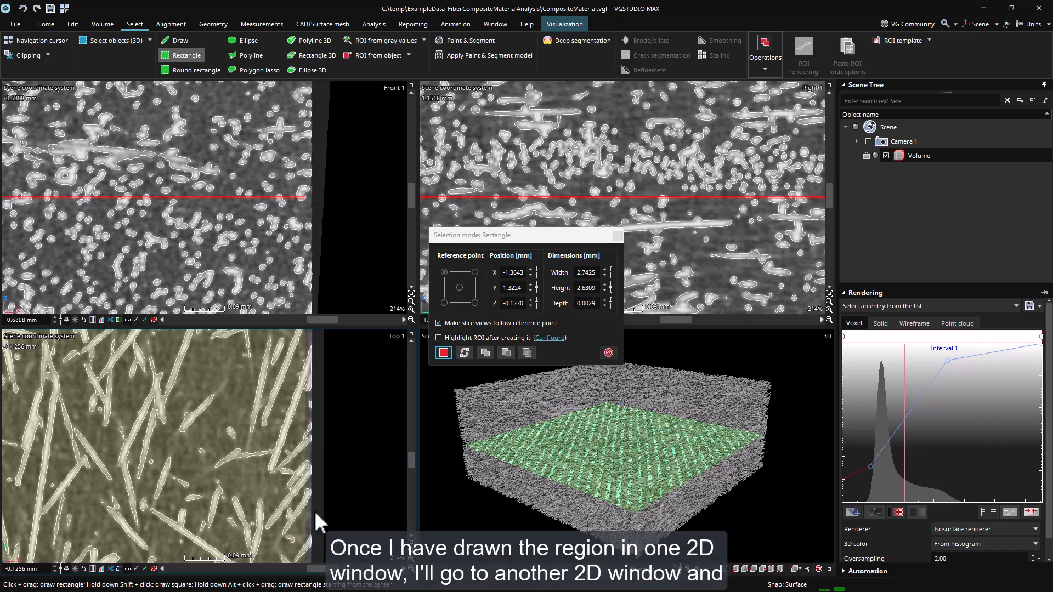
# - Extend the rectangular selection through the sample's full thickness, about 1.13 mm deep, and create a new region of interest from it
pyautogui.click(411, 542)
pyautogui.click(412, 296)
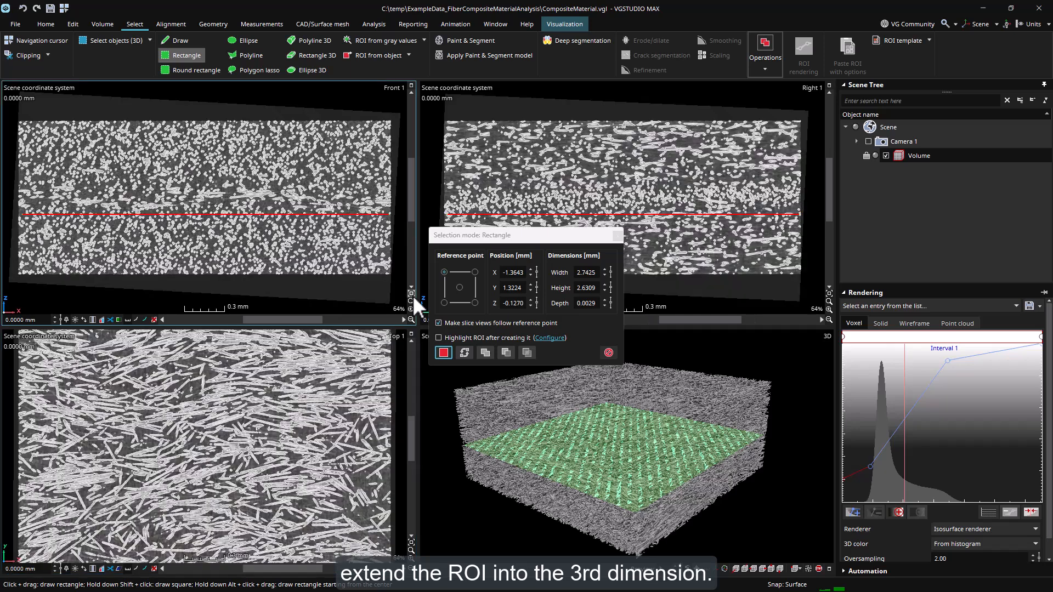
pyautogui.moveTo(316, 213); pyautogui.dragTo(304, 122)
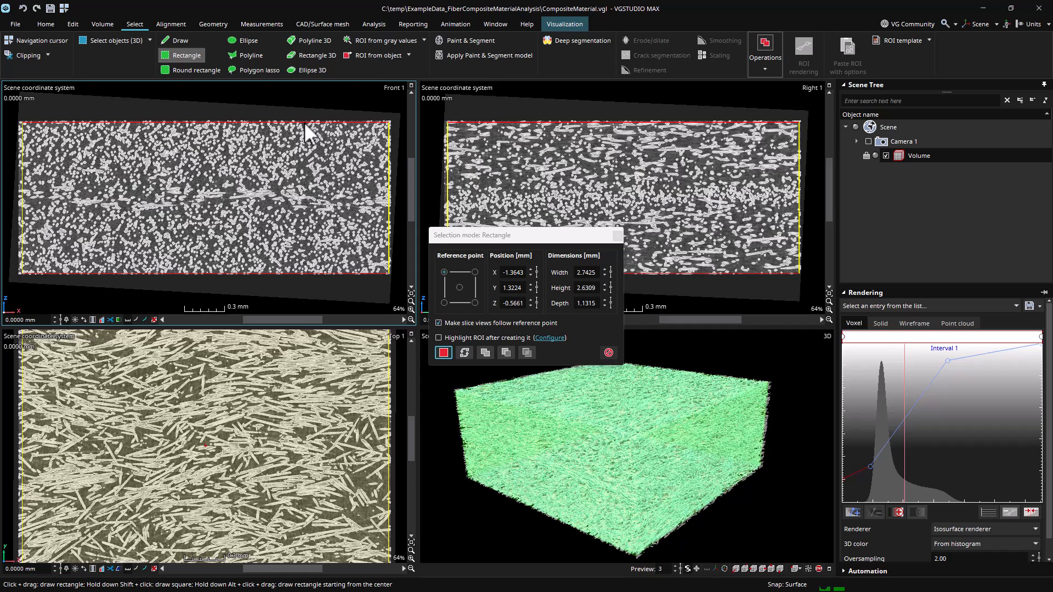
pyautogui.click(447, 354)
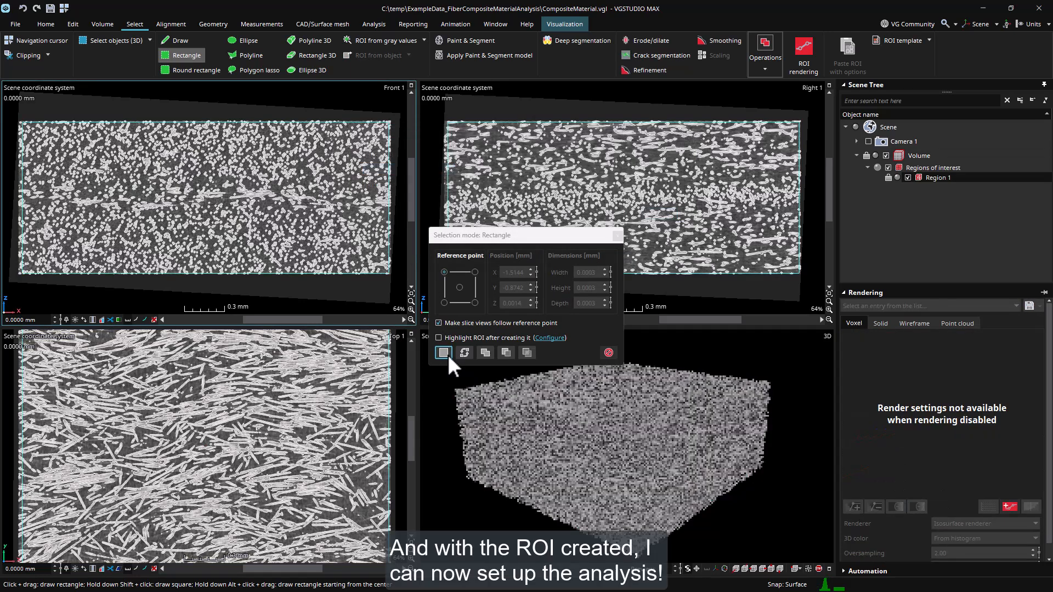
pyautogui.click(609, 352)
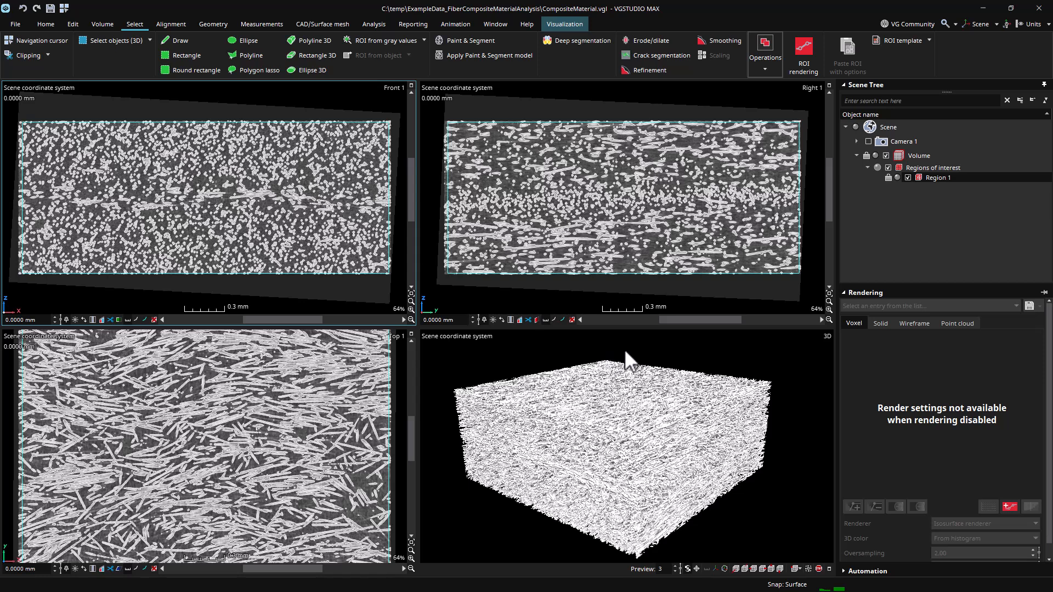
# - Start a fiber composite material analysis on Region 1 and switch its integration area radius to millimetre input
pyautogui.click(933, 178)
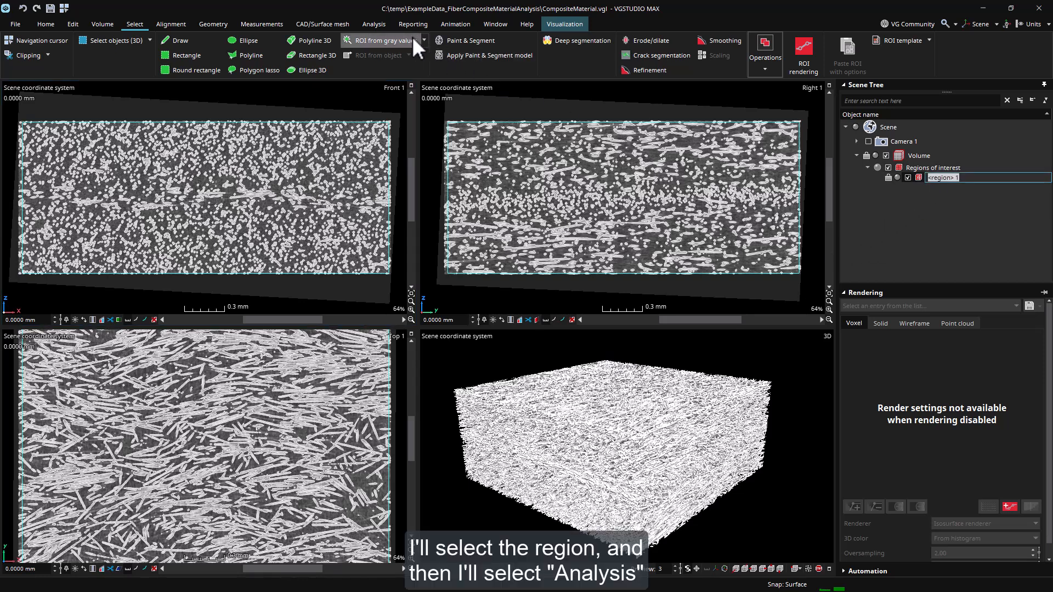
pyautogui.click(373, 24)
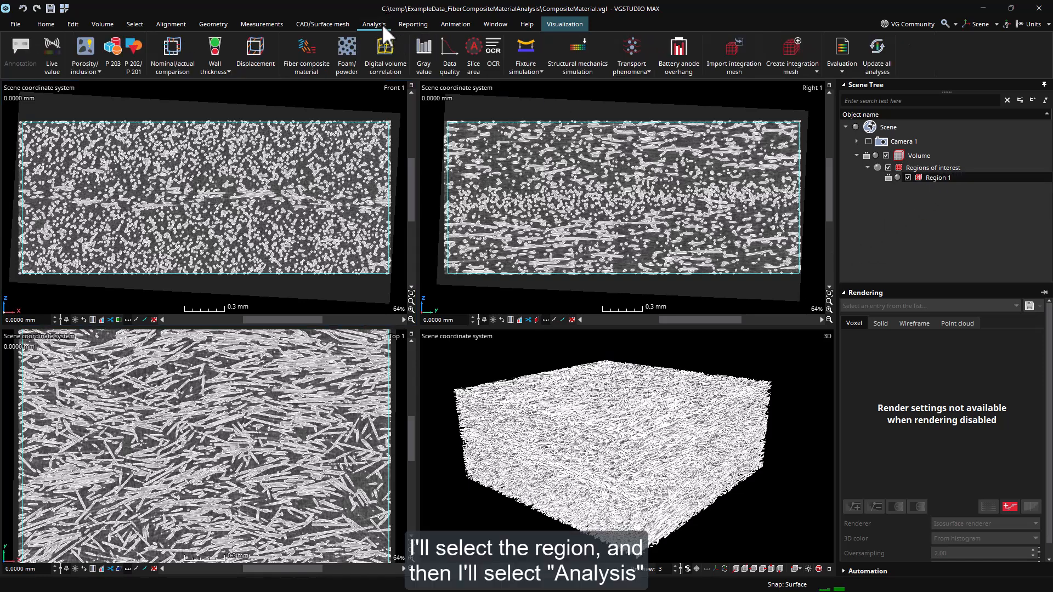
pyautogui.click(300, 58)
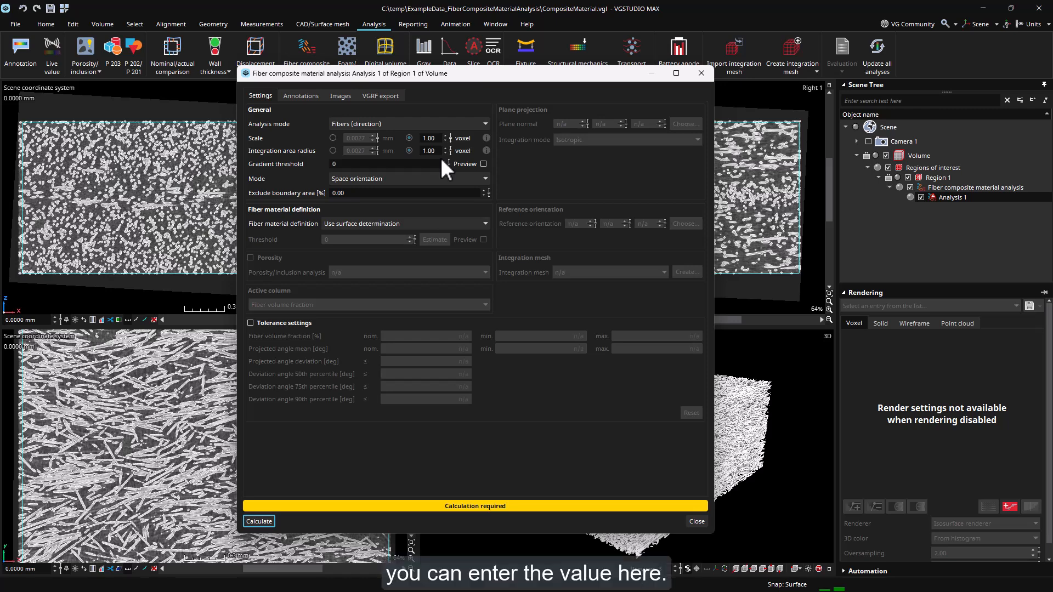
pyautogui.click(332, 150)
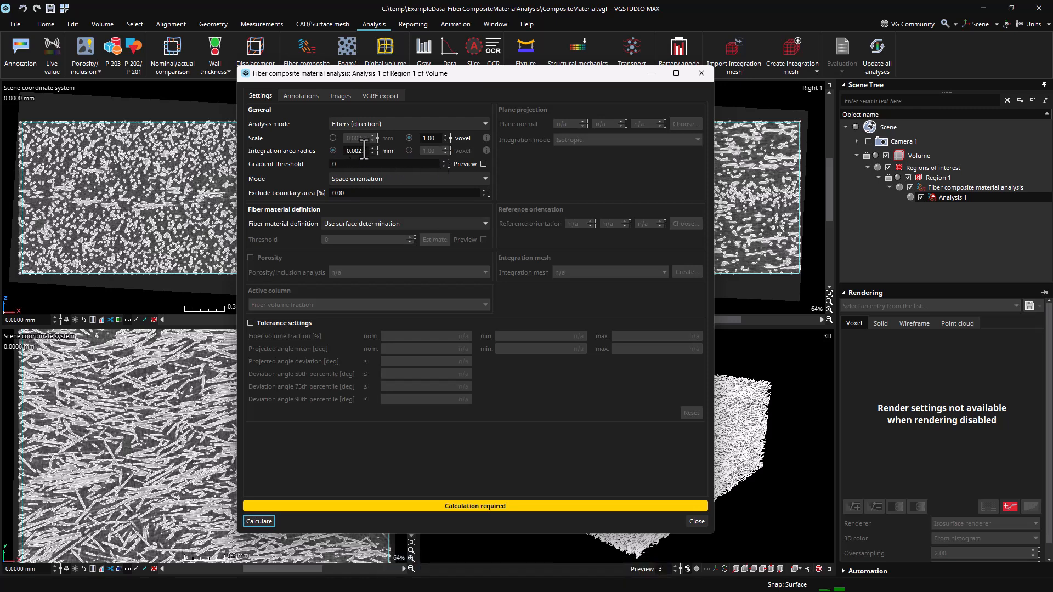
pyautogui.doubleClick(356, 151)
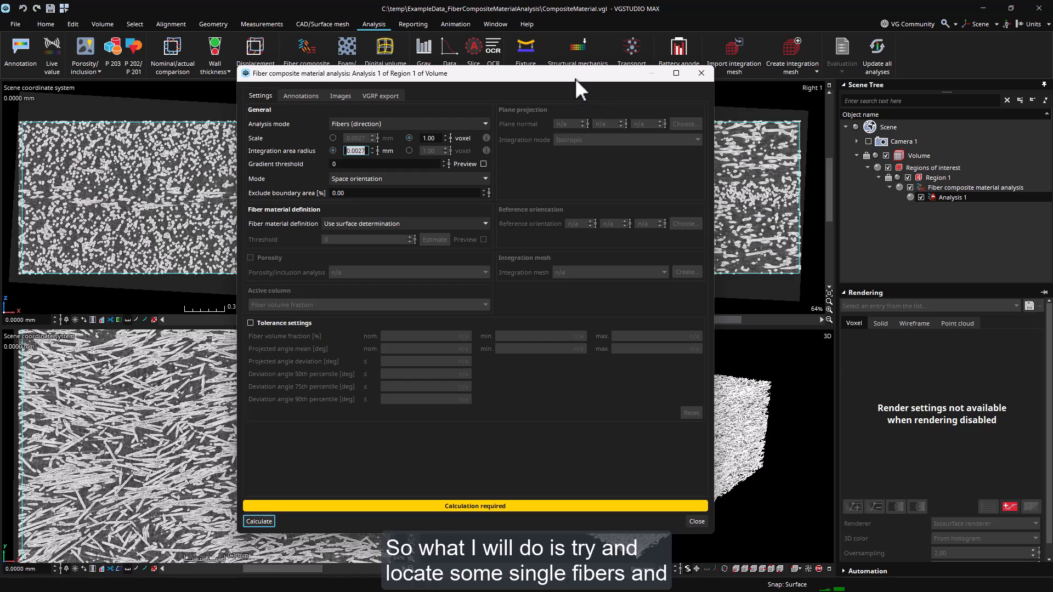
# - Locate a single isolated round fiber in the Front view and turn off the interpolation mode to show individual voxels
pyautogui.moveTo(583, 76); pyautogui.dragTo(774, 70)
pyautogui.click(354, 276)
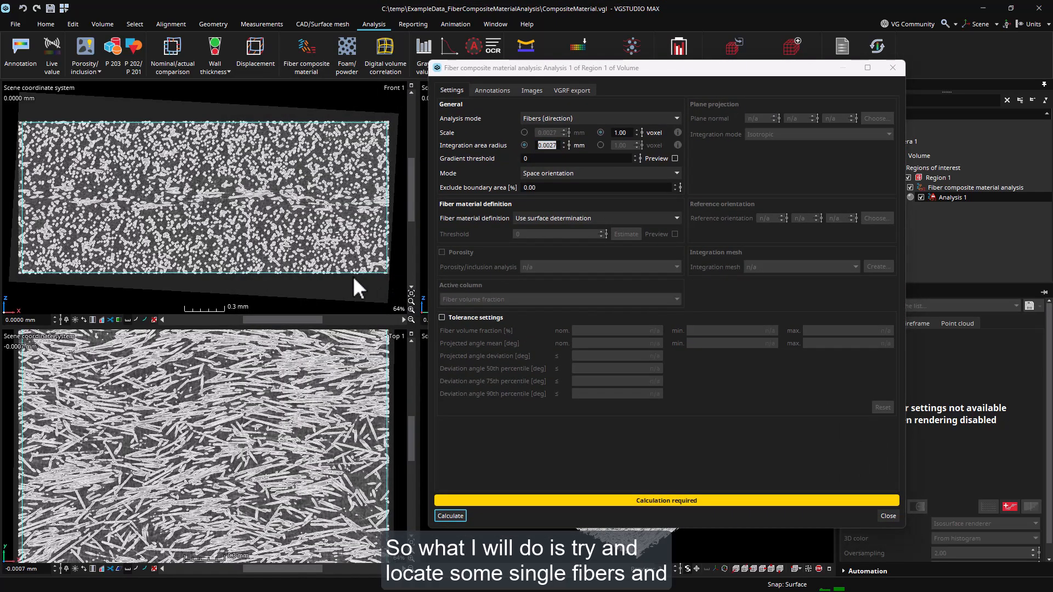
pyautogui.scroll(5, 208, 228)
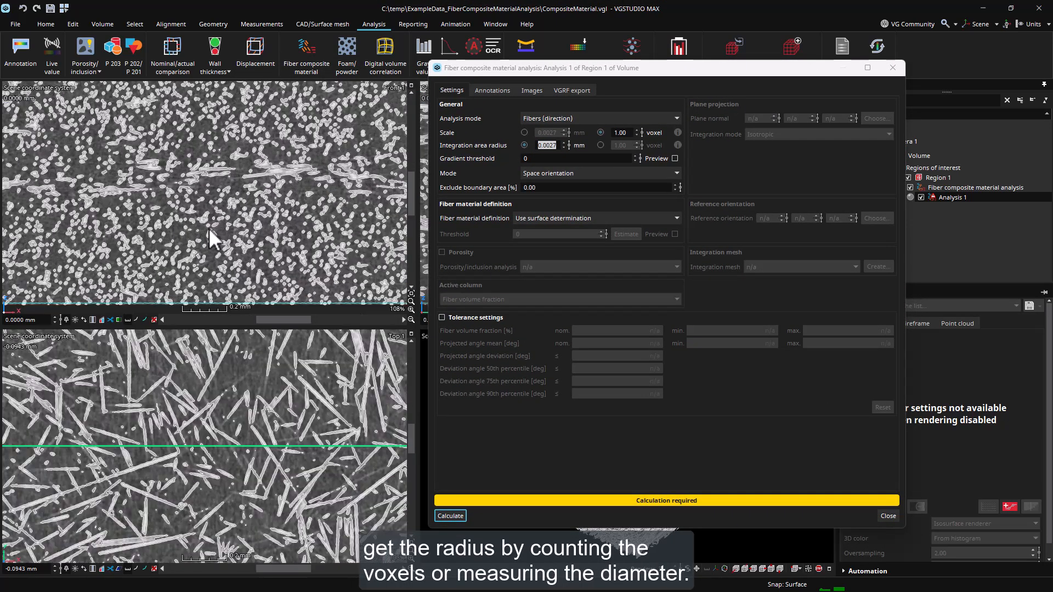
pyautogui.scroll(3, 209, 229)
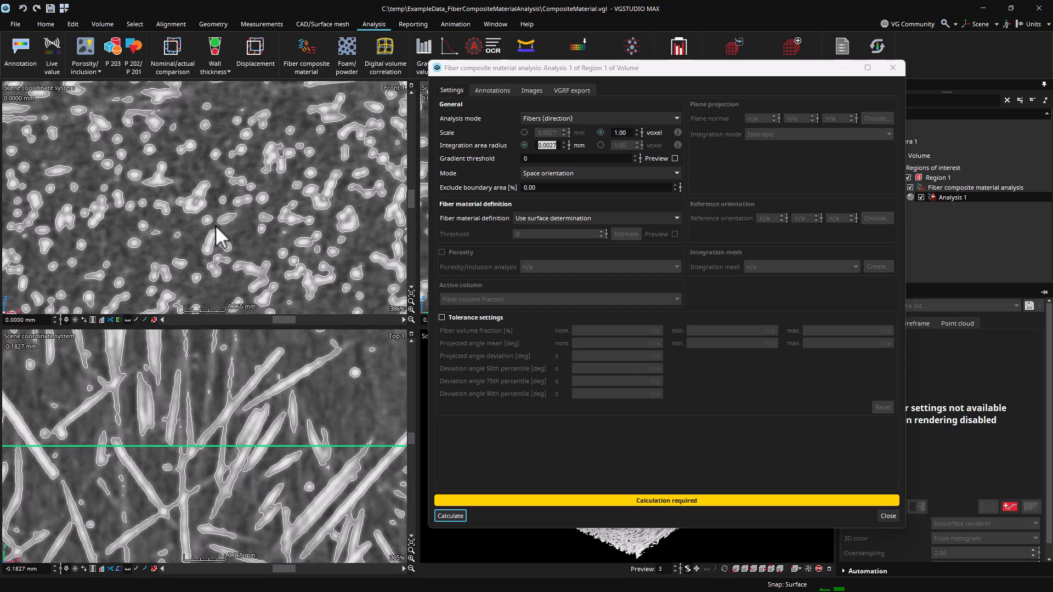
pyautogui.scroll(-2, 149, 245)
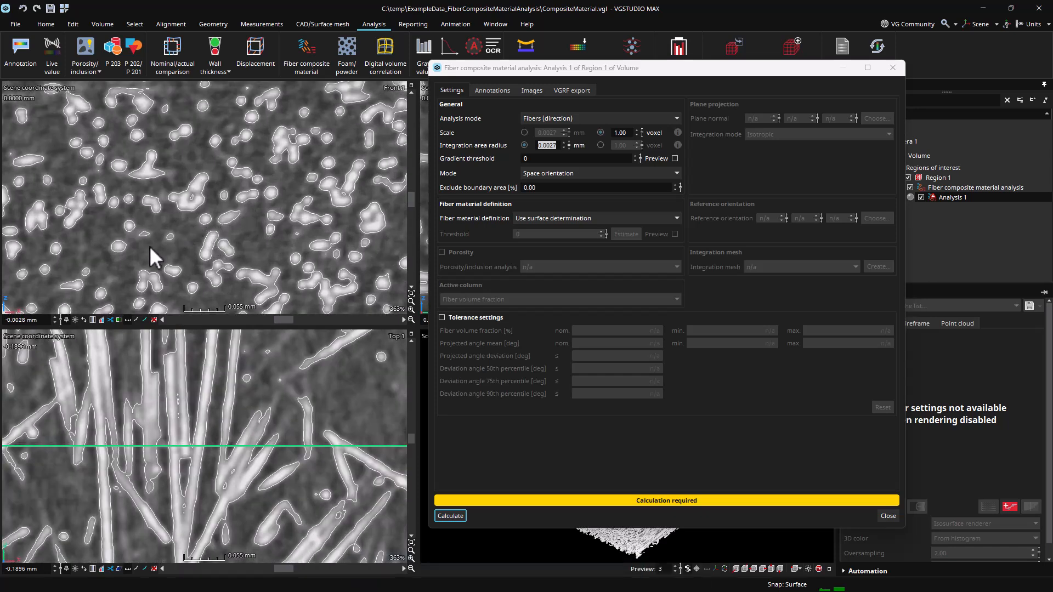
pyautogui.scroll(-2, 149, 245)
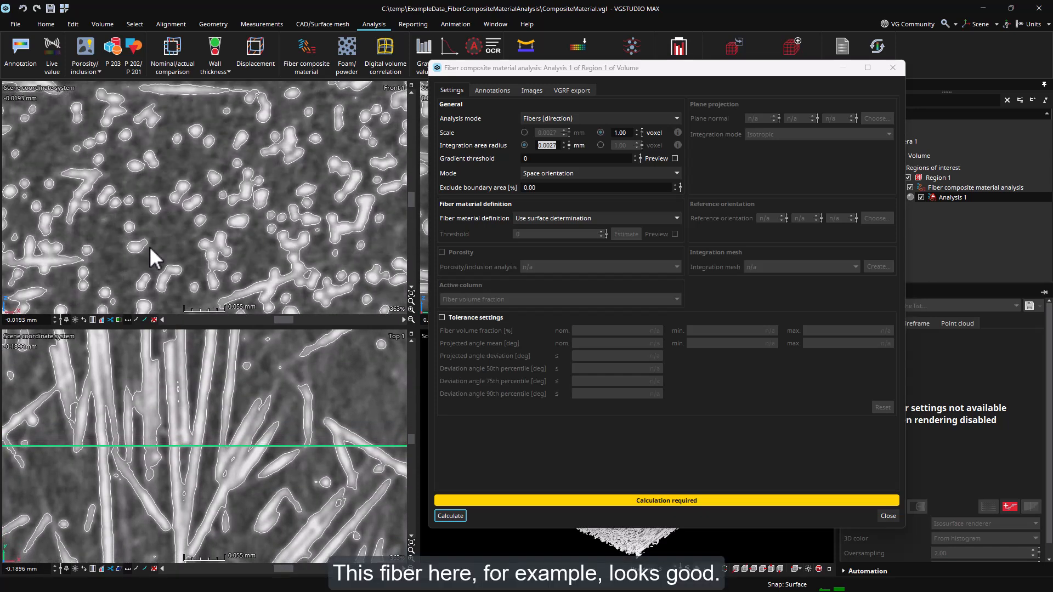
pyautogui.scroll(10, 129, 226)
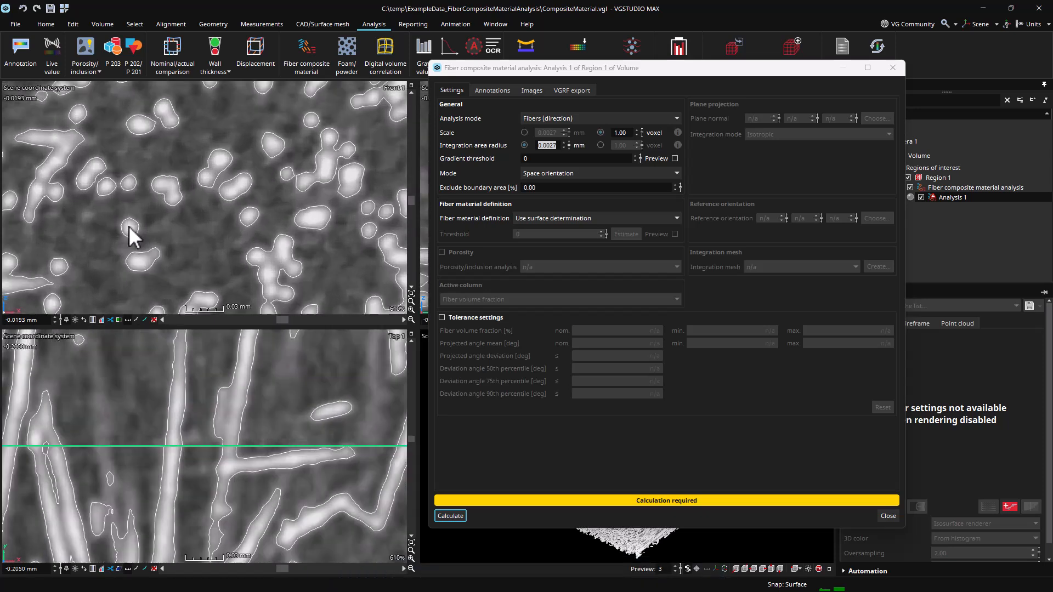
pyautogui.scroll(1, 131, 226)
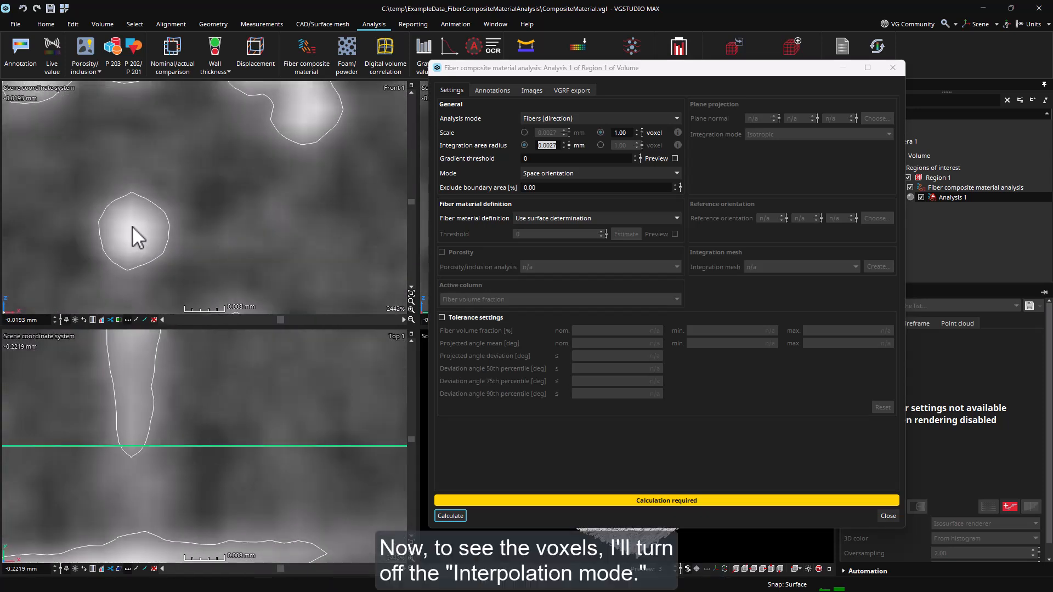
pyautogui.rightClick(136, 225)
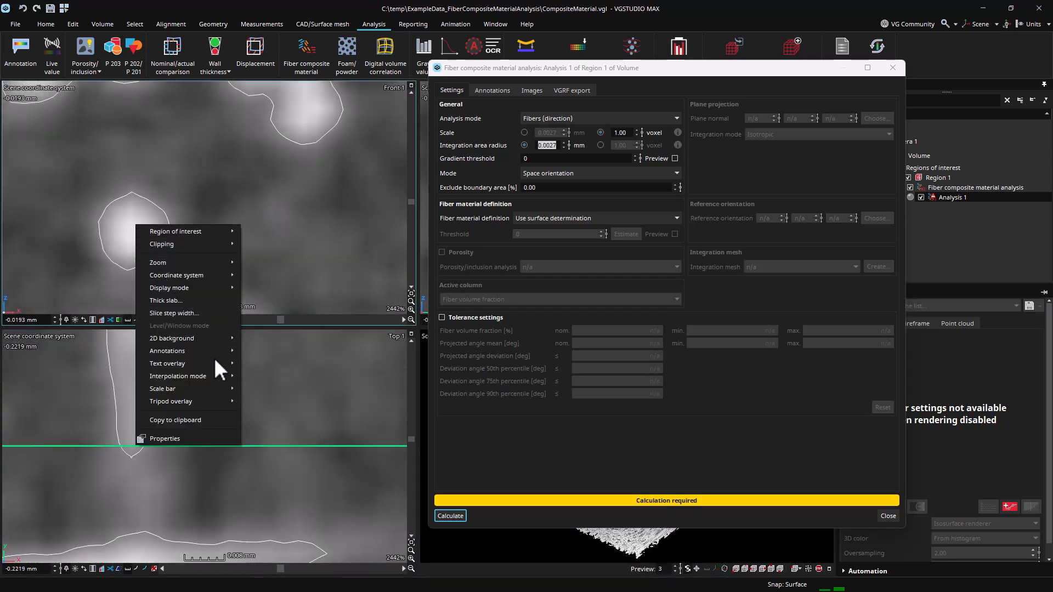
pyautogui.moveTo(224, 374)
pyautogui.click(258, 389)
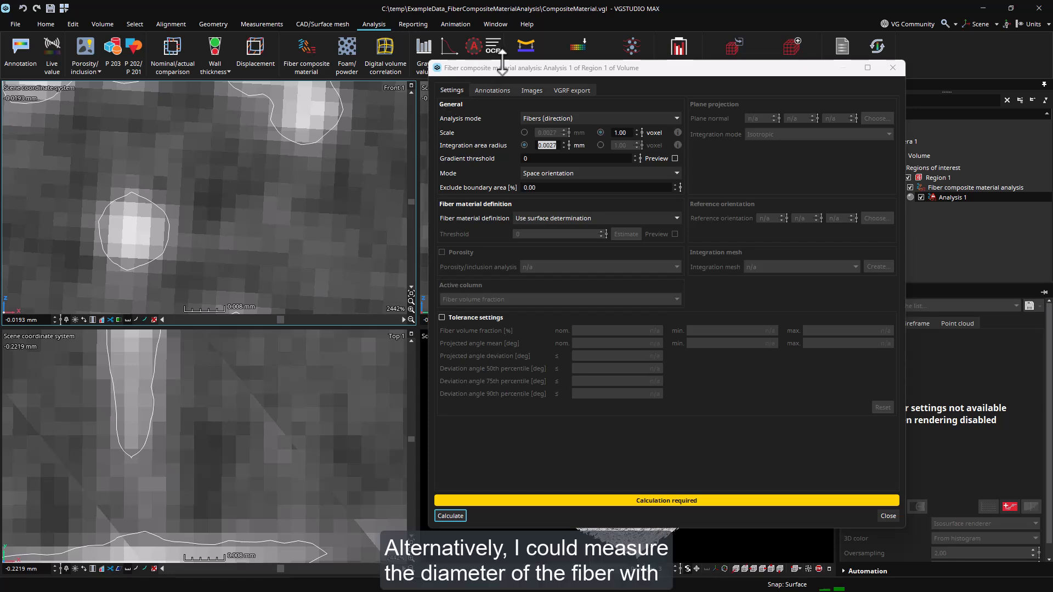
# - Measure the diameter of the isolated fiber's cross-section in the Front view with the Distance instrument
pyautogui.moveTo(502, 66); pyautogui.dragTo(575, 115)
pyautogui.click(263, 23)
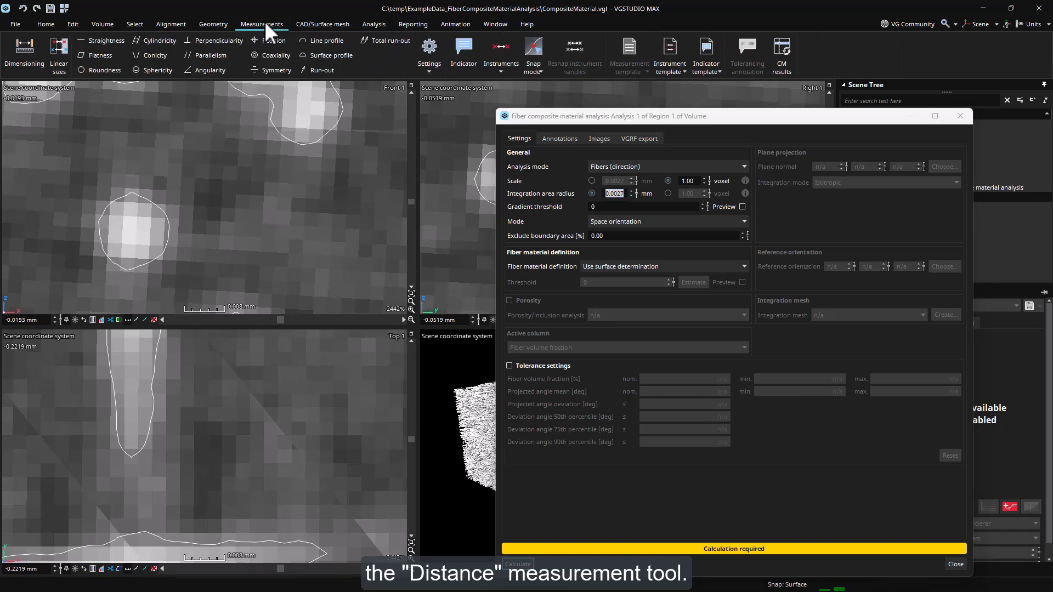
pyautogui.click(490, 71)
pyautogui.click(516, 88)
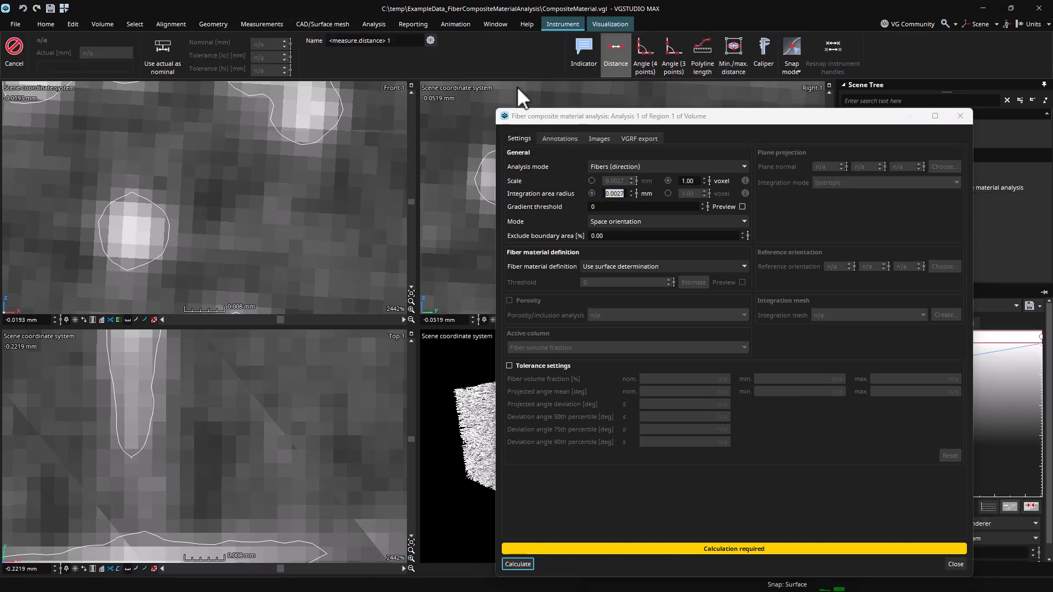
pyautogui.click(116, 199)
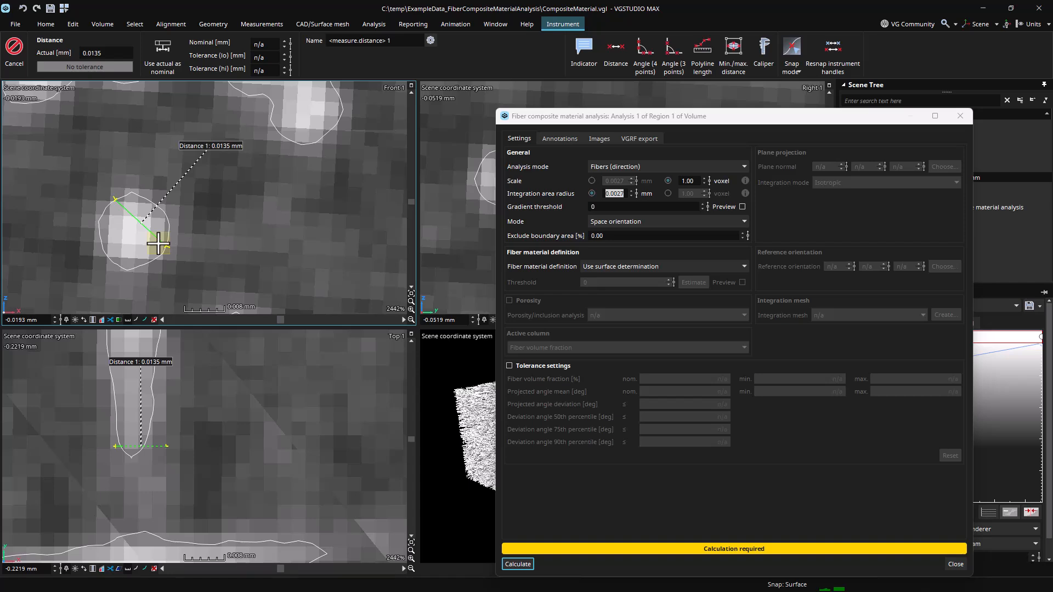
pyautogui.click(157, 246)
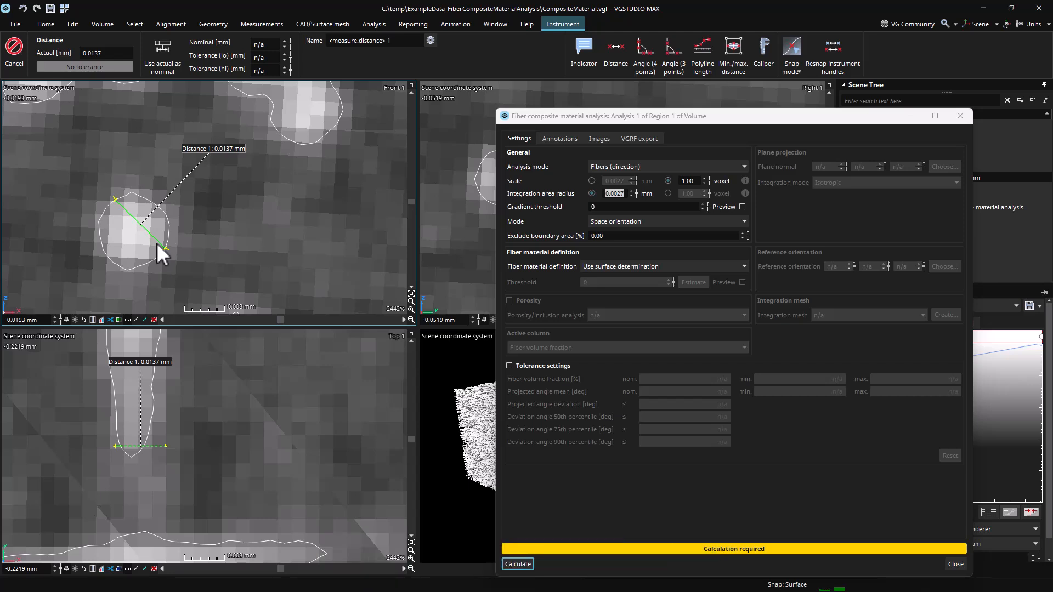
# - Set the integration area radius of the fiber composite material analysis to 0.0068 mm
pyautogui.click(621, 194)
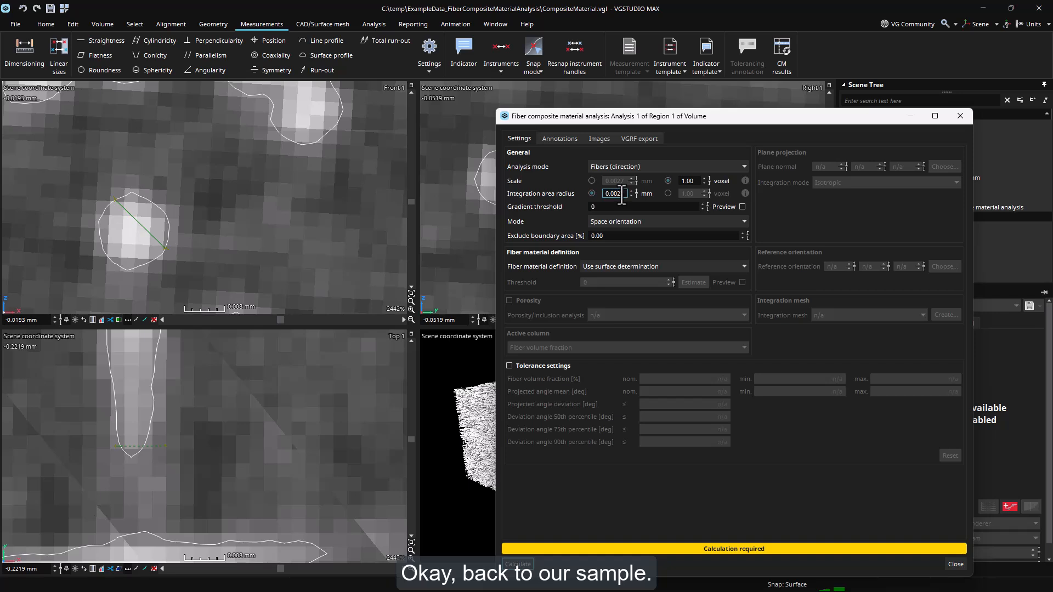
pyautogui.write('68')
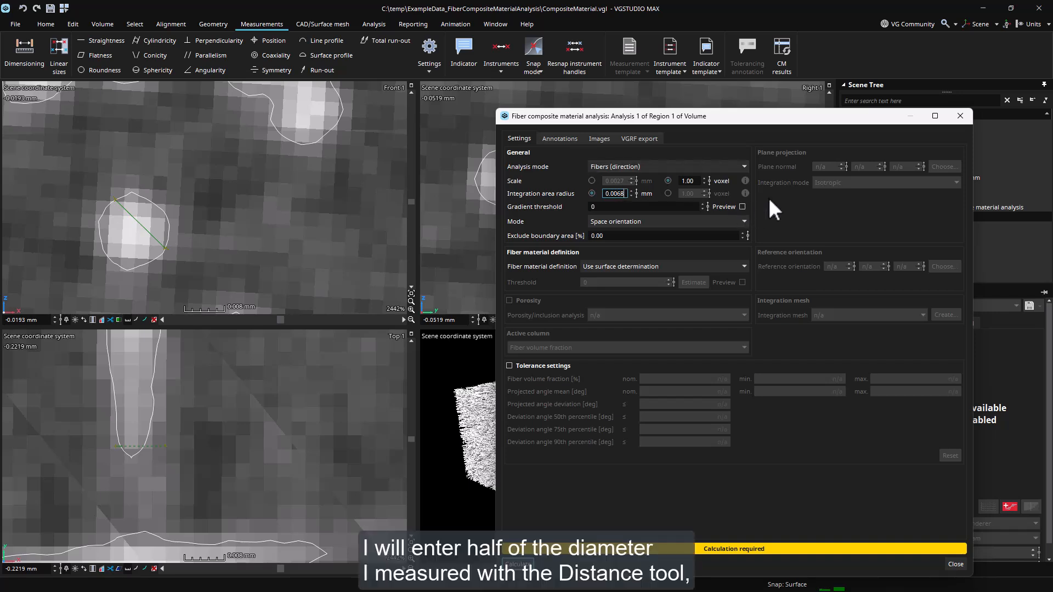
pyautogui.press('Return')
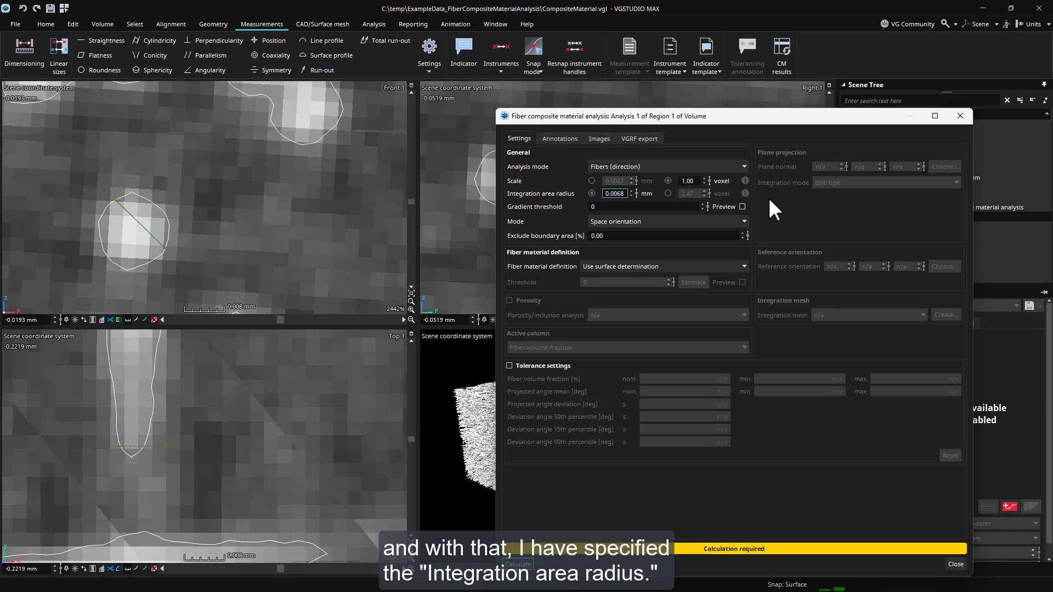
# - Enable the gradient threshold preview and raise the gradient threshold to 11.0
pyautogui.click(411, 294)
pyautogui.click(412, 543)
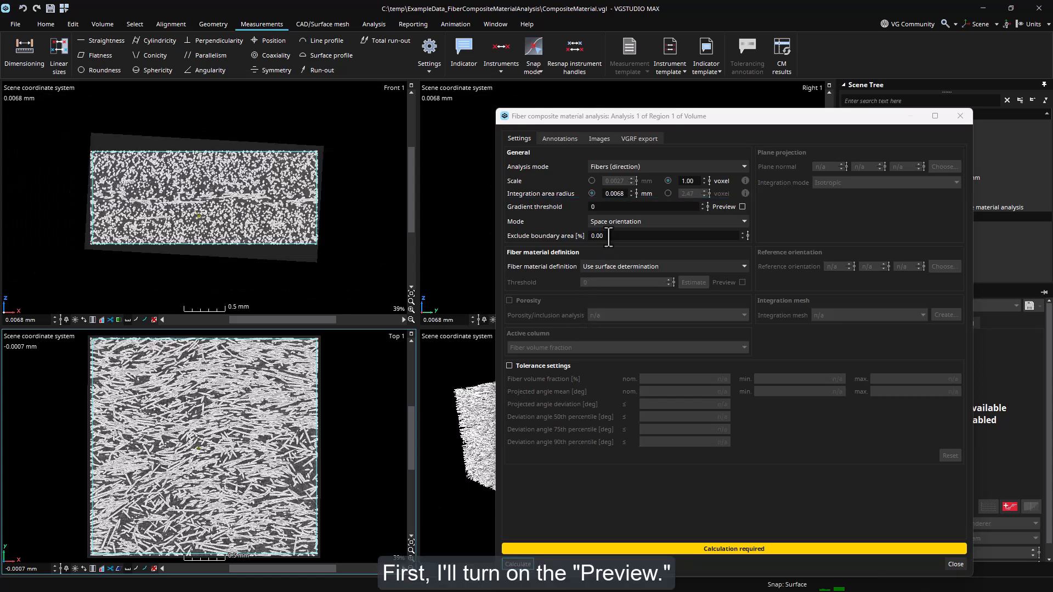
pyautogui.click(742, 206)
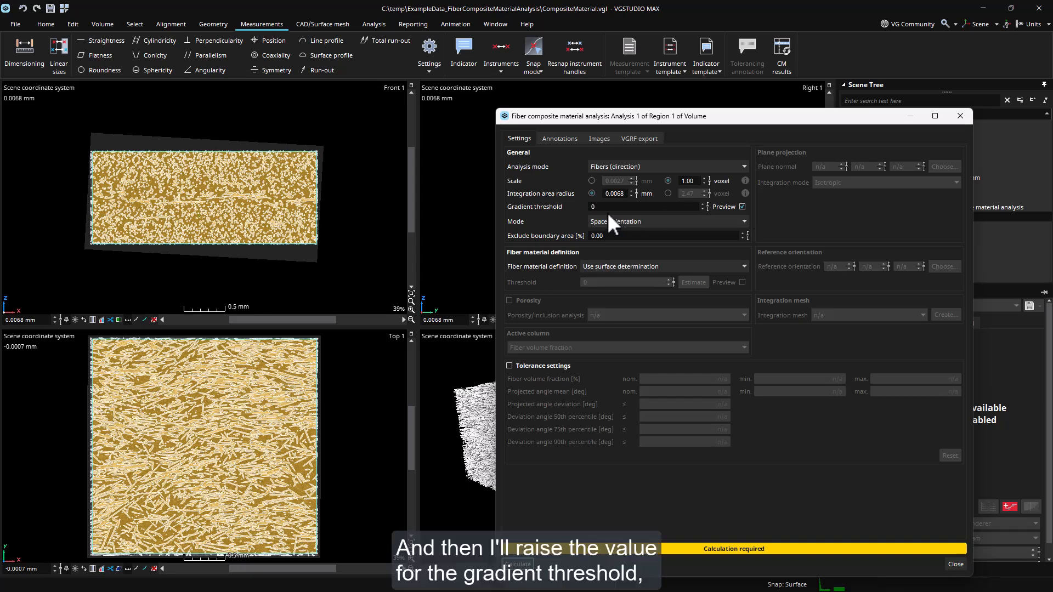
pyautogui.moveTo(601, 209); pyautogui.dragTo(598, 208)
pyautogui.moveTo(598, 208); pyautogui.dragTo(586, 209)
pyautogui.write('2.00')
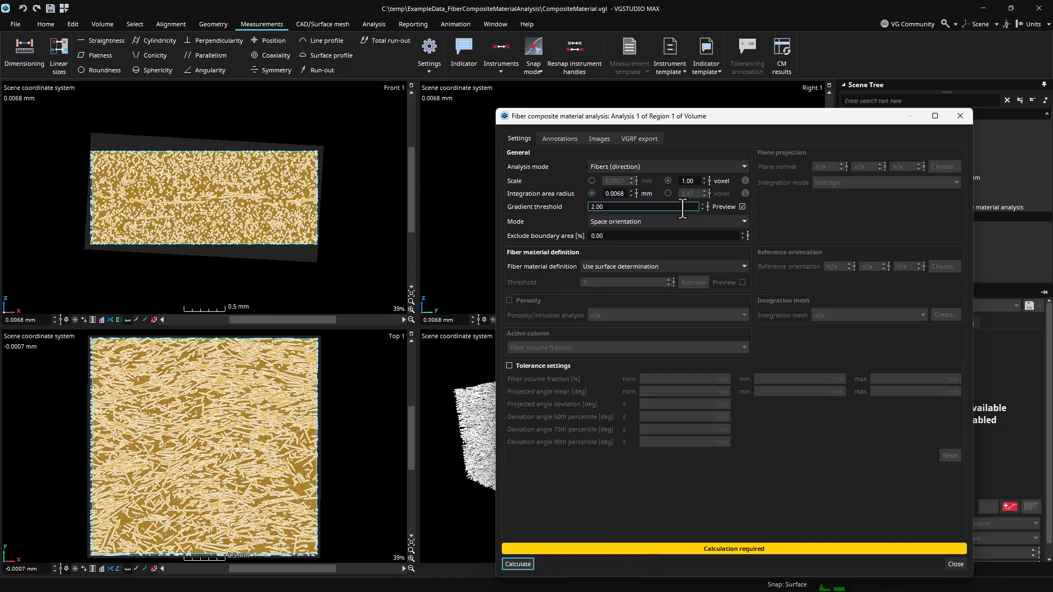
pyautogui.scroll(8, 682, 209)
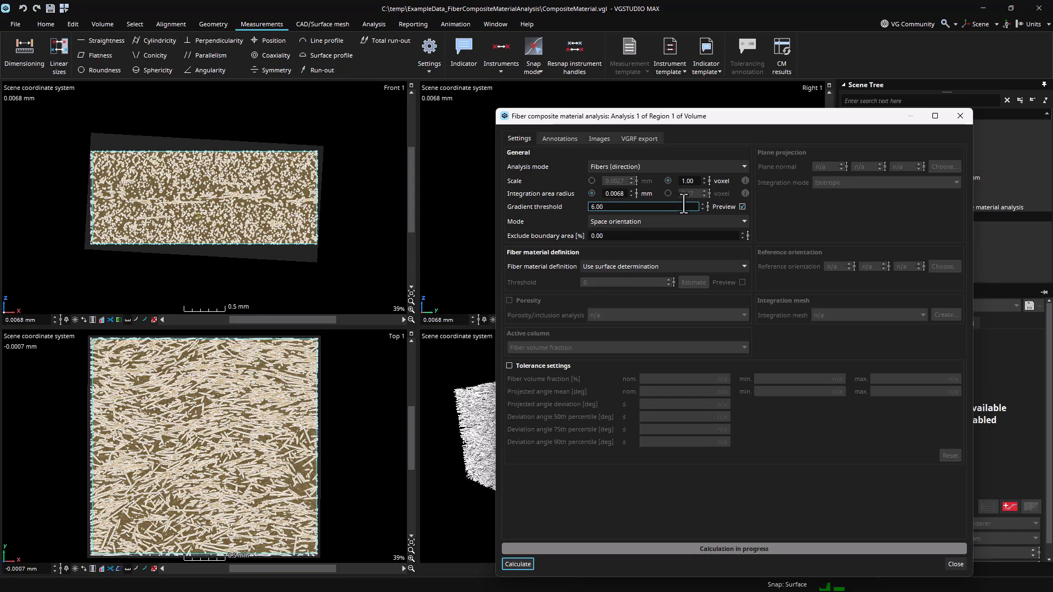
pyautogui.scroll(3, 682, 209)
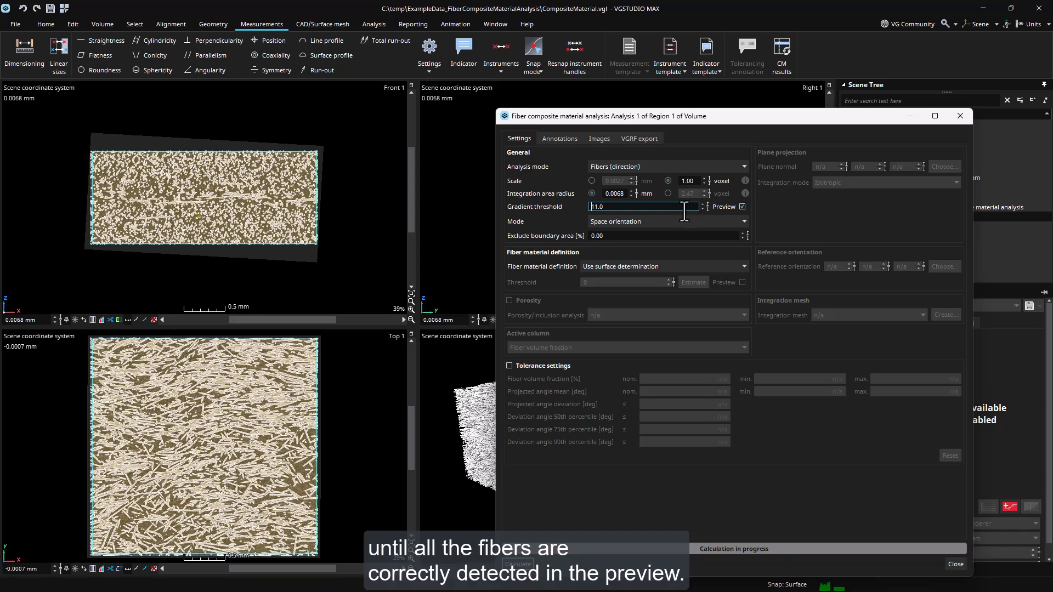
# - Set the gradient threshold to 2500 and maximize the Top view to check the fiber detection preview
pyautogui.moveTo(604, 208); pyautogui.dragTo(576, 202)
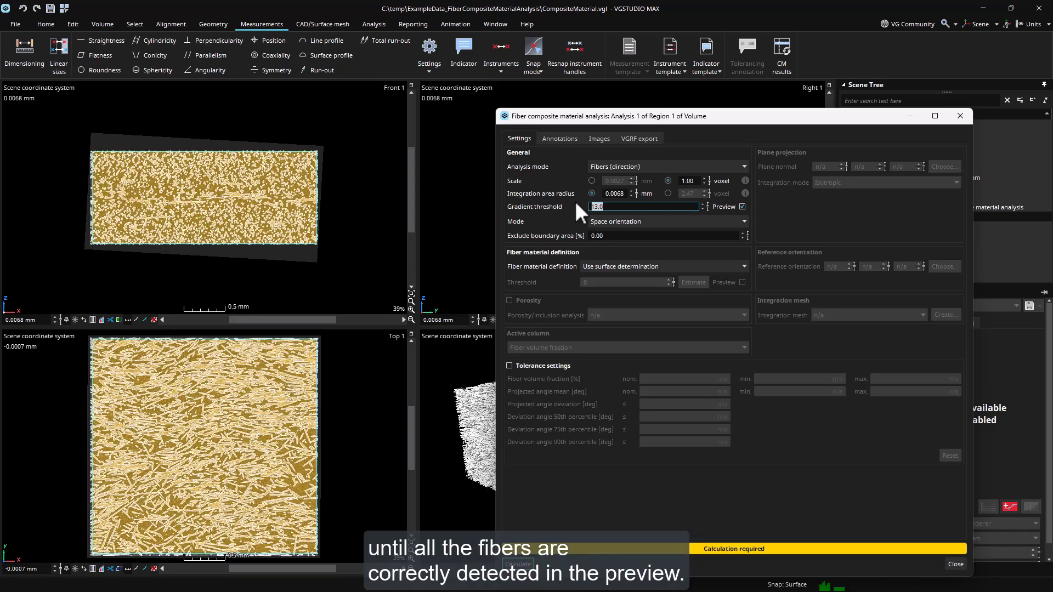
pyautogui.write('2500')
pyautogui.press('Return')
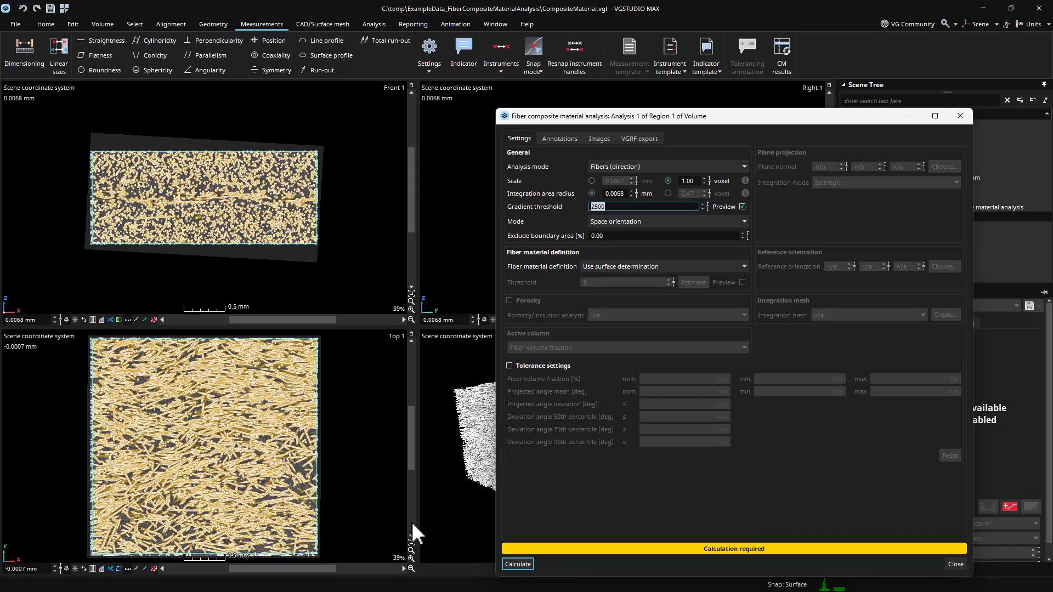
pyautogui.click(410, 340)
pyautogui.click(412, 333)
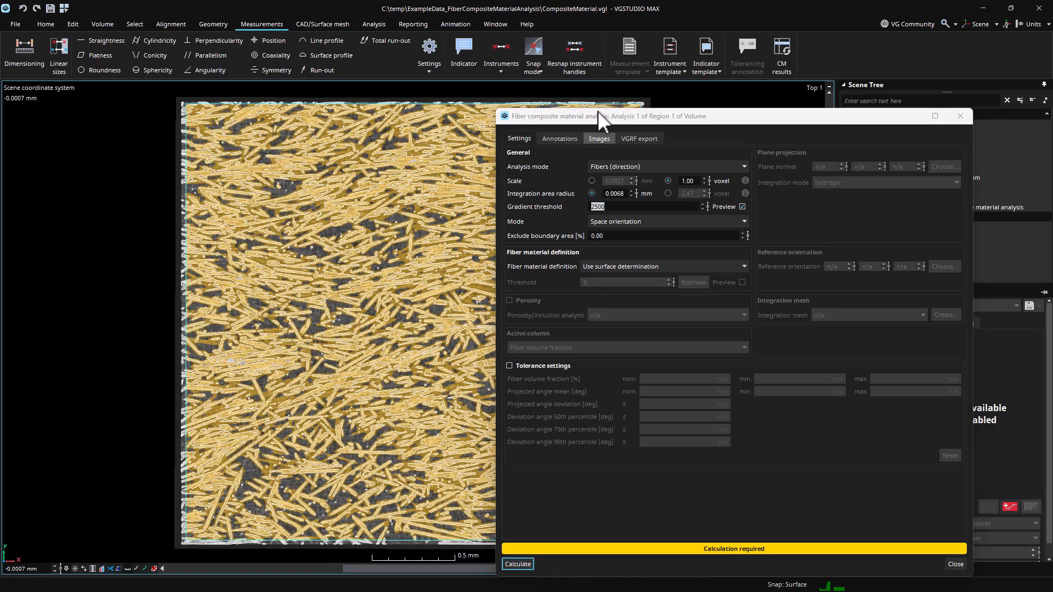
pyautogui.moveTo(624, 116); pyautogui.dragTo(710, 87)
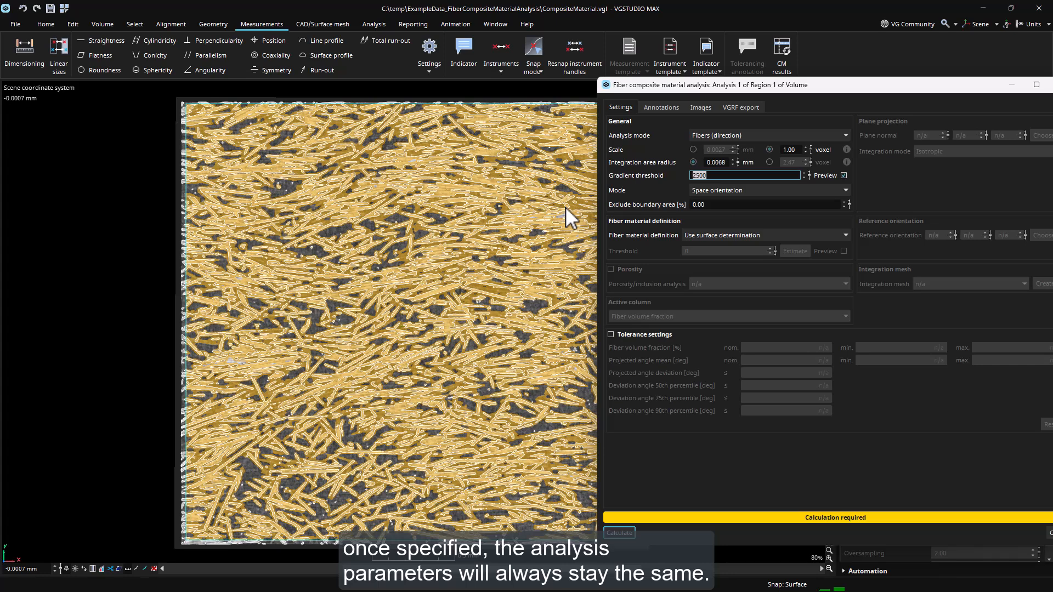
# - Set the analysis mode to Plane projection with the plane normal taken from the Top 1 view, and calculate the analysis
pyautogui.click(762, 190)
pyautogui.click(761, 171)
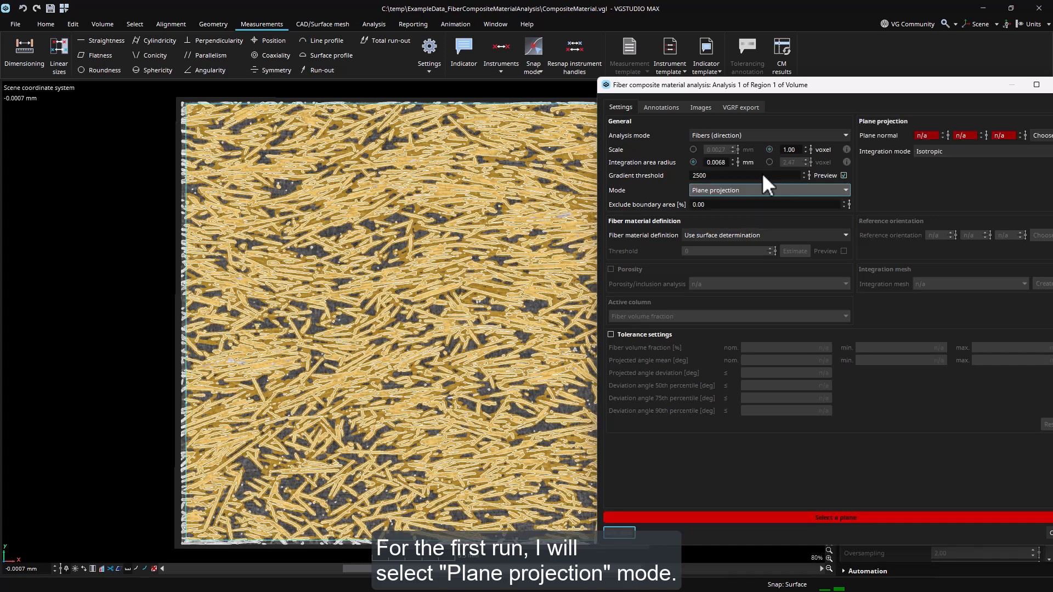
pyautogui.moveTo(779, 91); pyautogui.dragTo(672, 93)
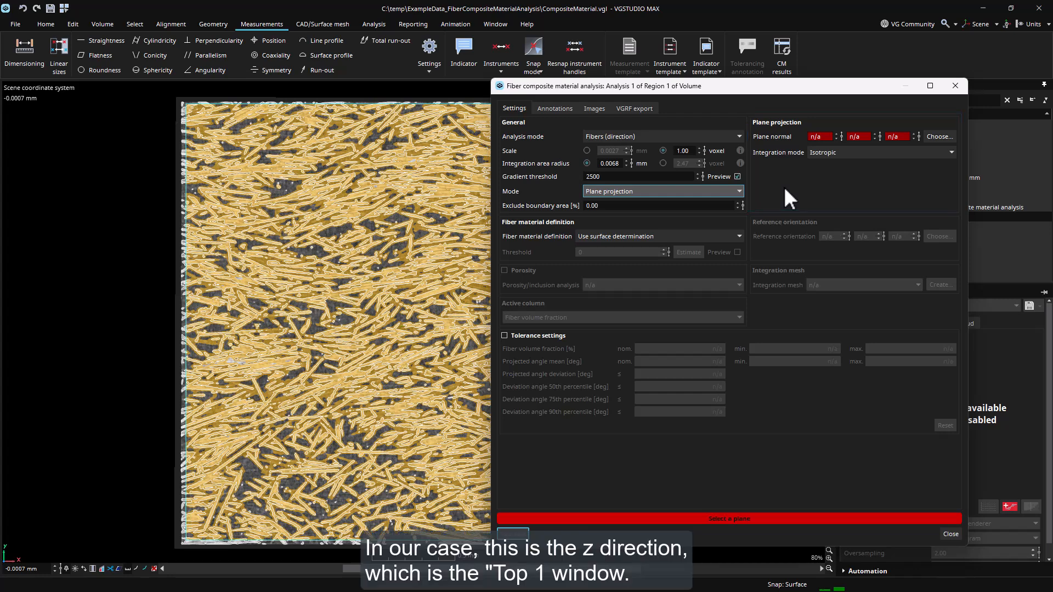
pyautogui.click(952, 134)
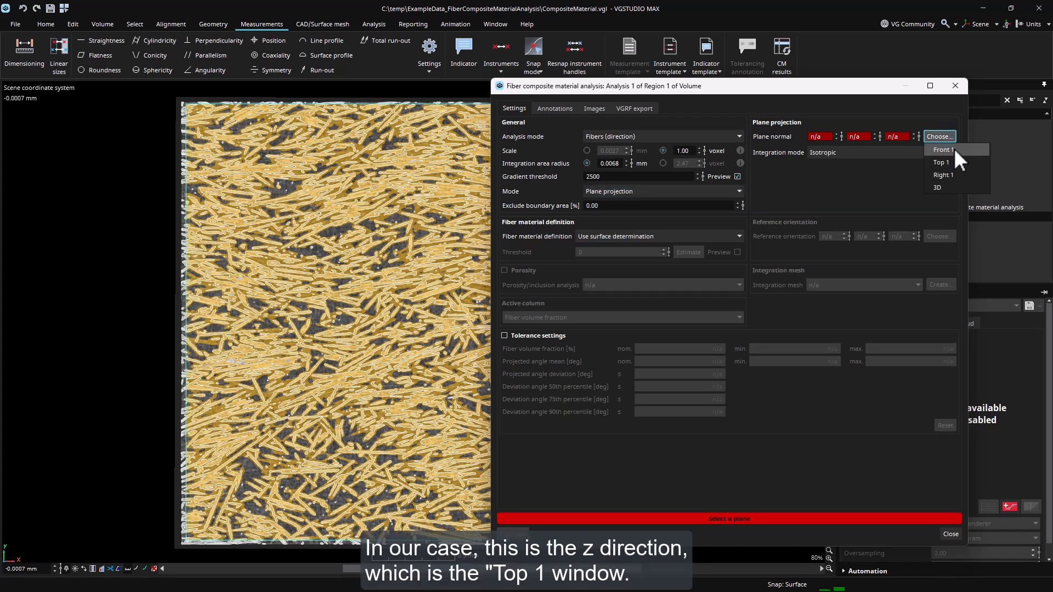
pyautogui.click(954, 162)
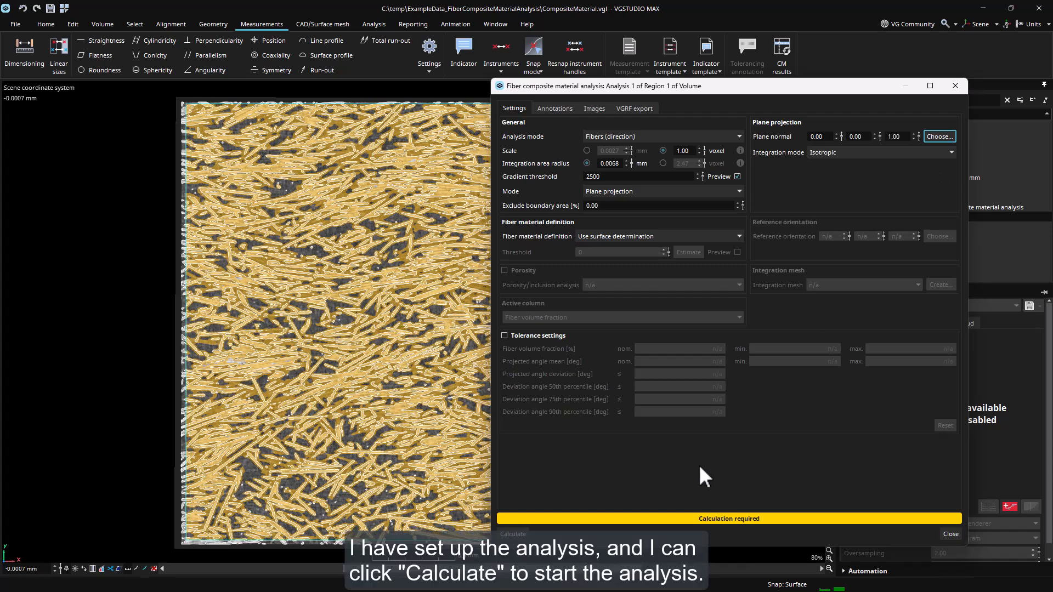
pyautogui.click(513, 534)
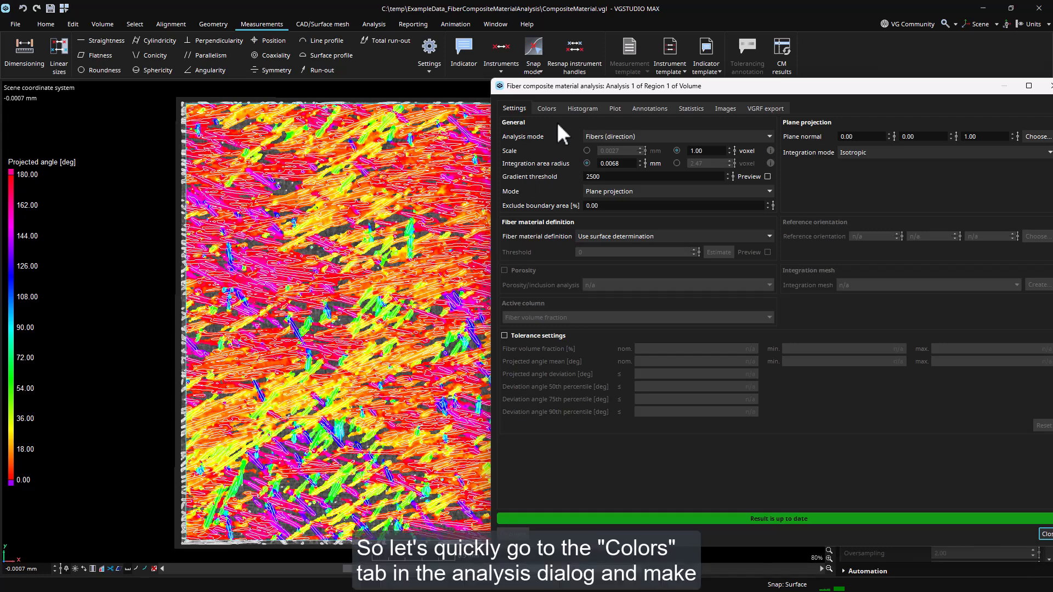
# - Set the transparency of the 0.00 to 180.00 hue cycle color section to 50 and close the analysis dialog
pyautogui.click(547, 108)
pyautogui.doubleClick(754, 173)
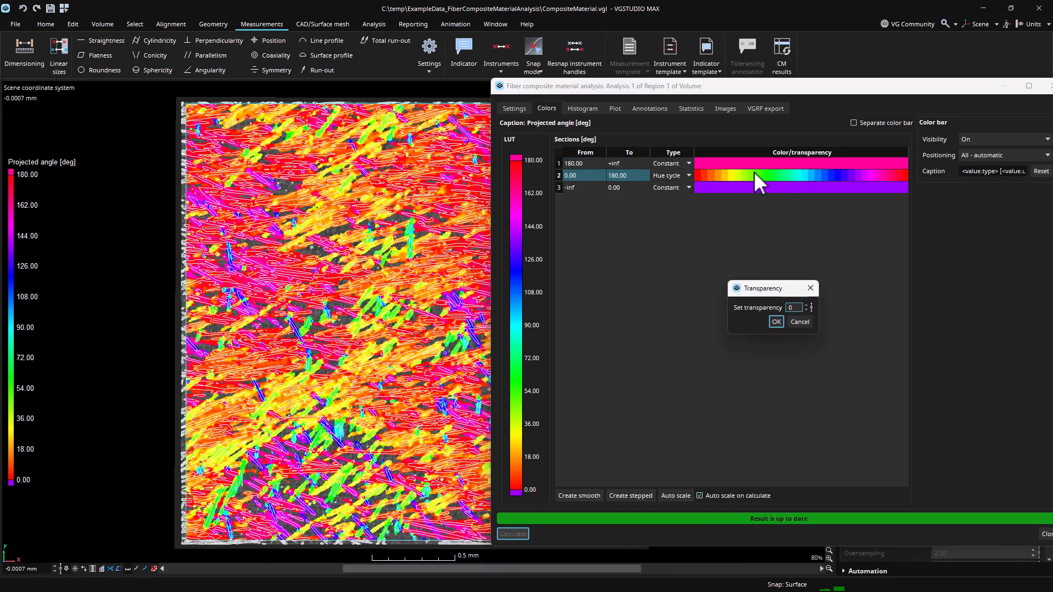
pyautogui.write('50')
pyautogui.click(776, 322)
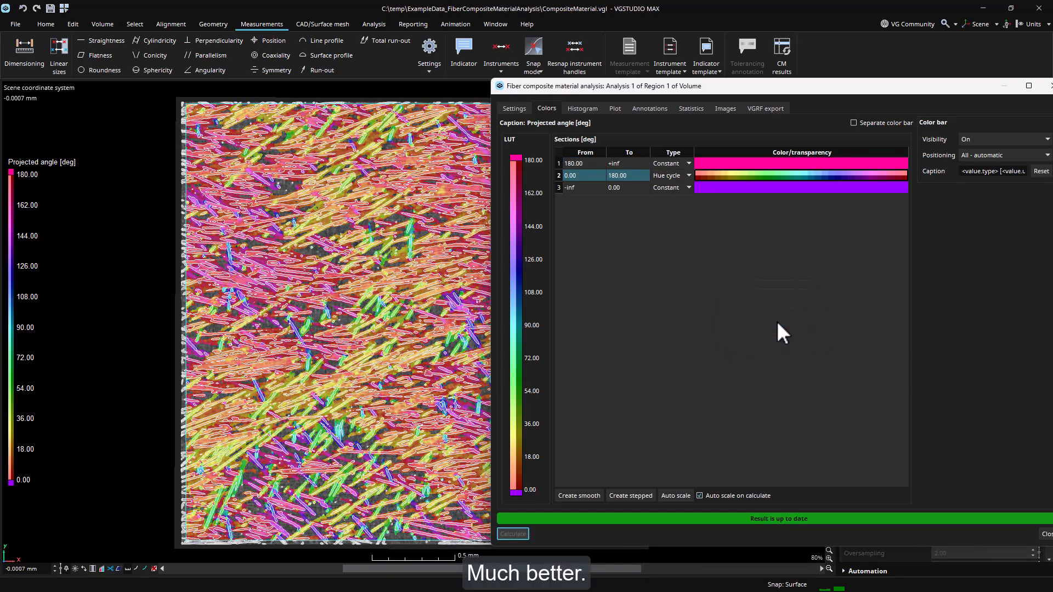
pyautogui.moveTo(907, 89); pyautogui.dragTo(848, 98)
pyautogui.click(991, 95)
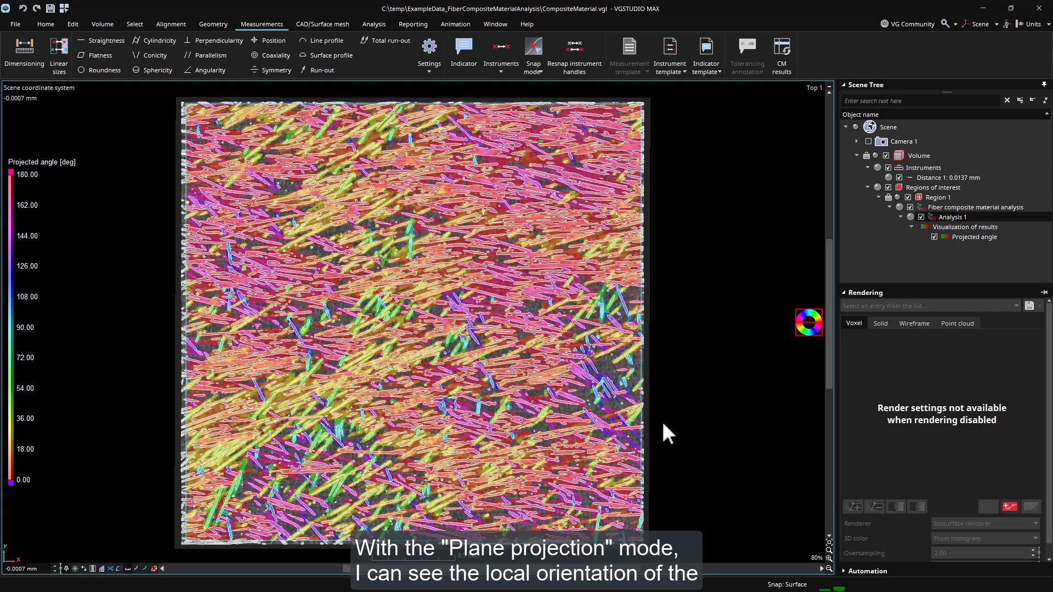
# - Restore the four-view layout, open the plot of Analysis 1 and hide its fiber volume fraction curve
pyautogui.moveTo(636, 576); pyautogui.dragTo(584, 570)
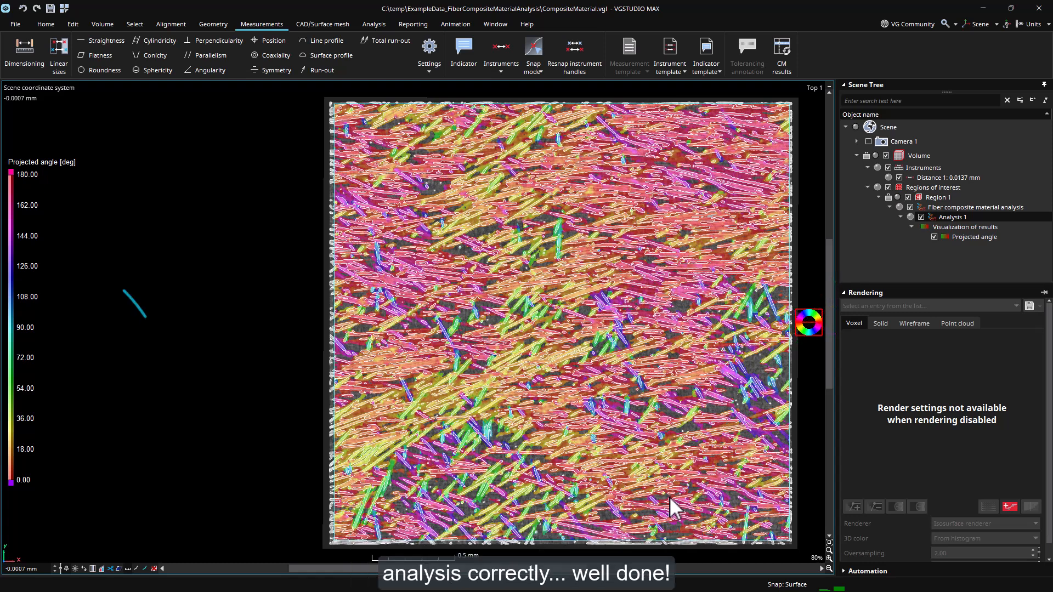
pyautogui.click(829, 86)
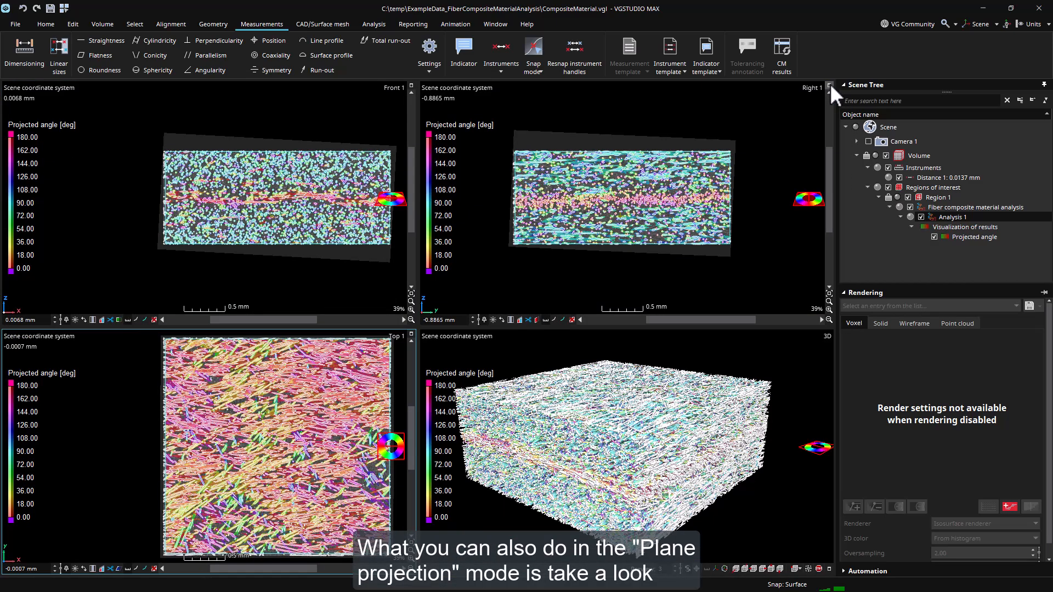
pyautogui.moveTo(306, 569); pyautogui.dragTo(324, 570)
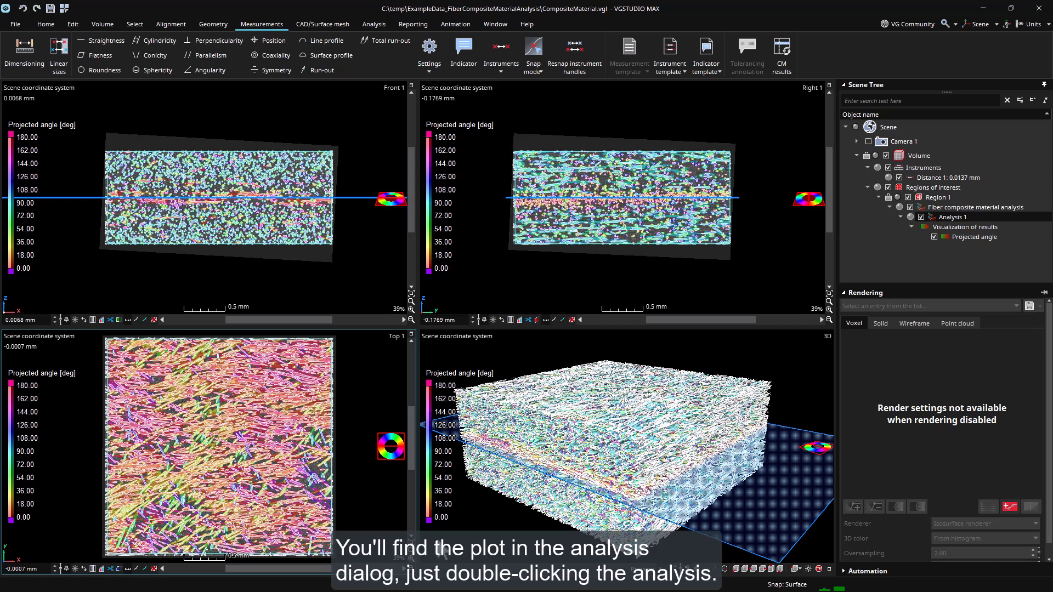
pyautogui.doubleClick(942, 216)
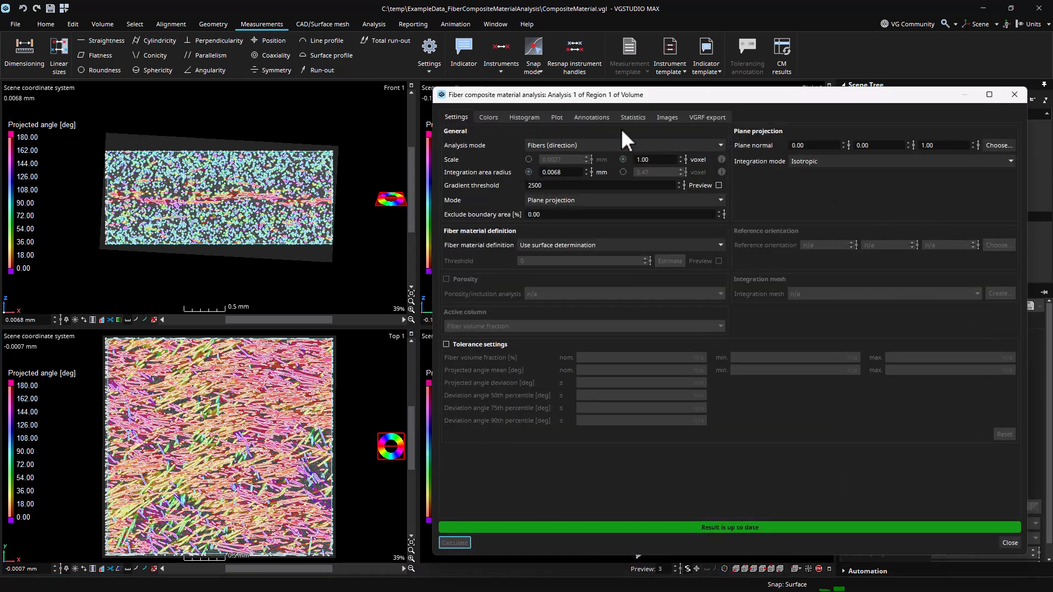
pyautogui.click(565, 118)
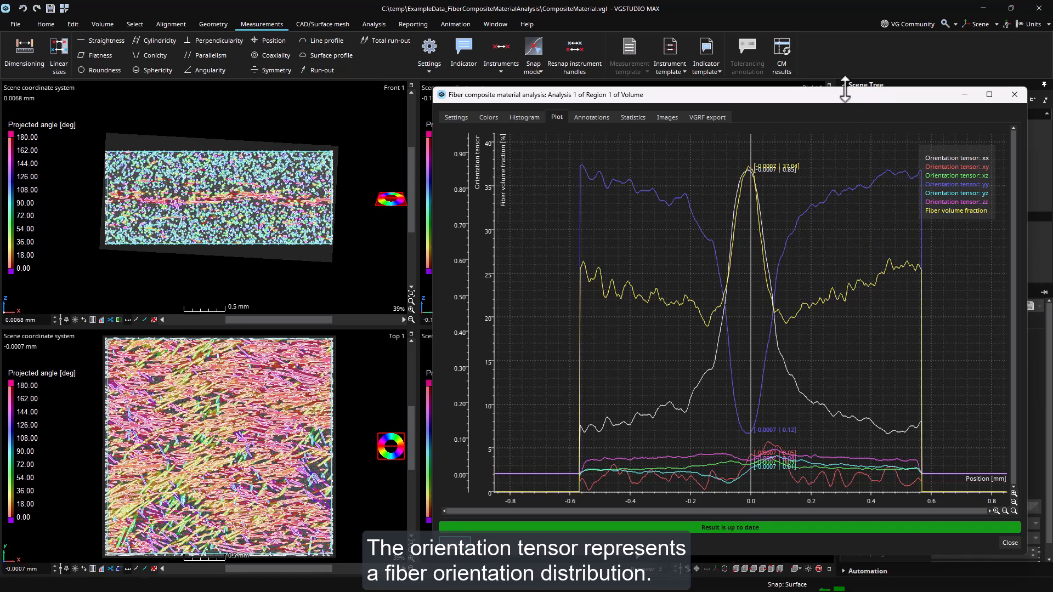
pyautogui.moveTo(845, 95); pyautogui.dragTo(712, 83)
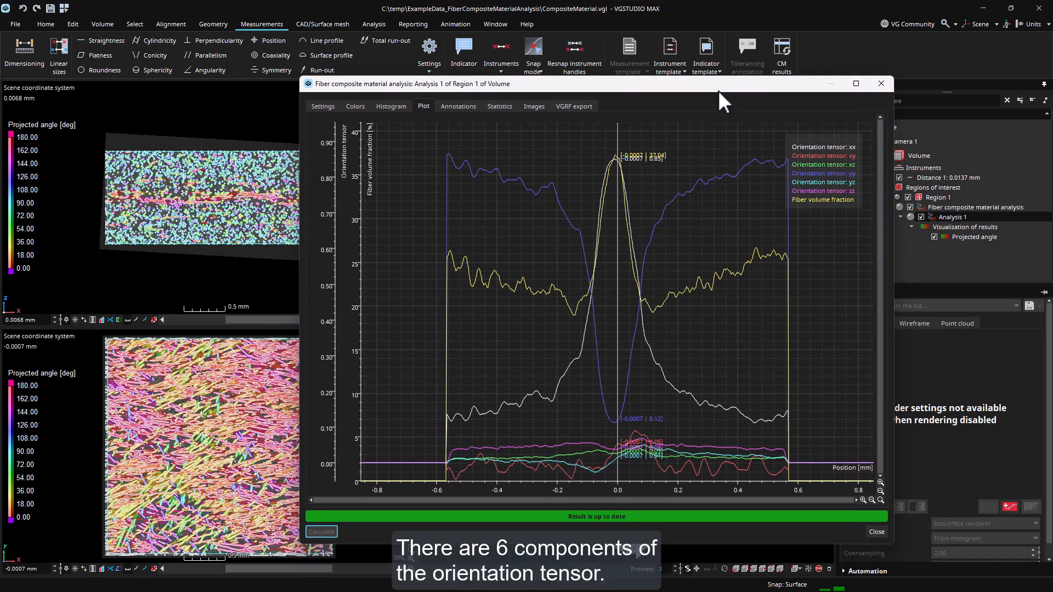
pyautogui.click(852, 200)
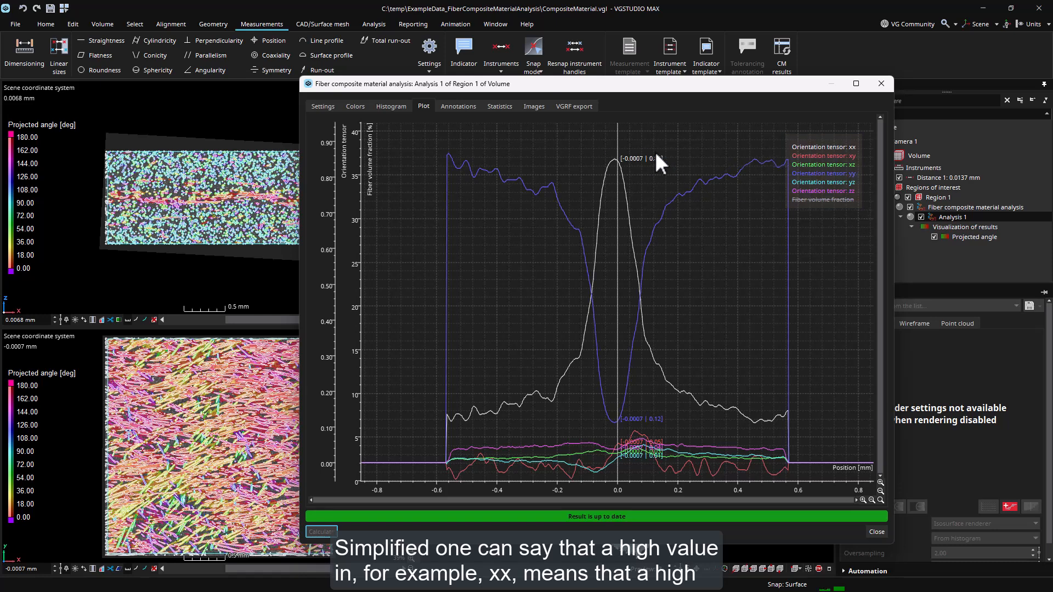
# - Move the plot's position marker between the sample's center and both edges to compare the orientation tensor components with the fibers in the Top view
pyautogui.moveTo(618, 144); pyautogui.dragTo(614, 144)
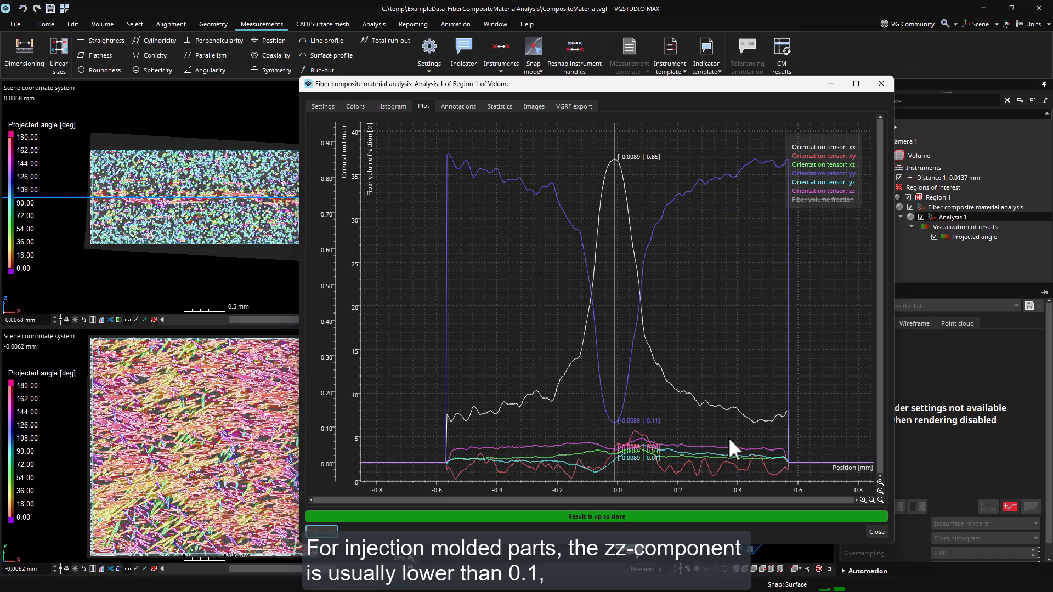
pyautogui.moveTo(734, 450)
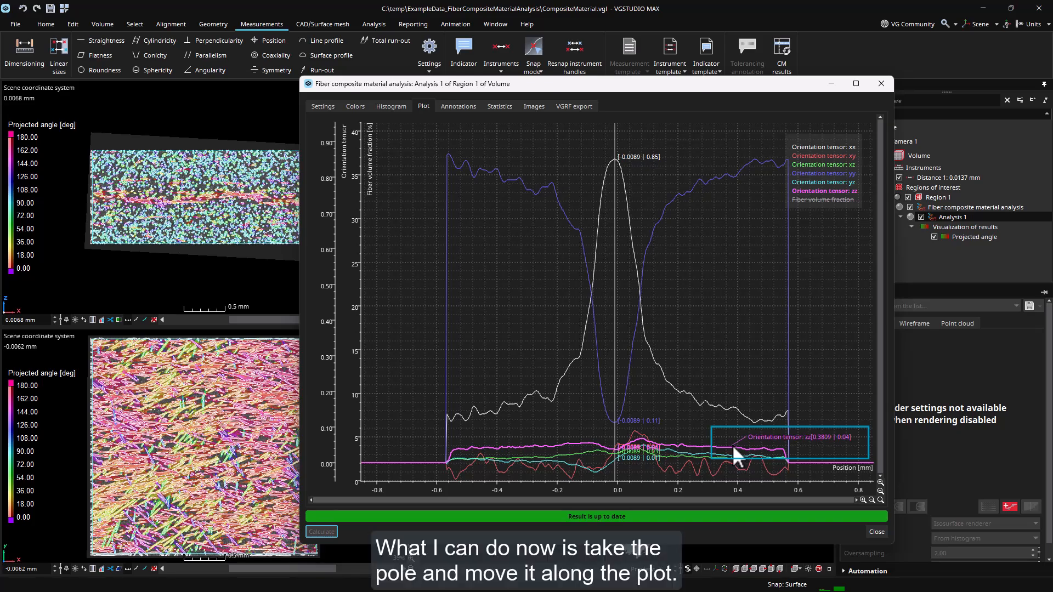
pyautogui.moveTo(616, 147); pyautogui.dragTo(454, 156)
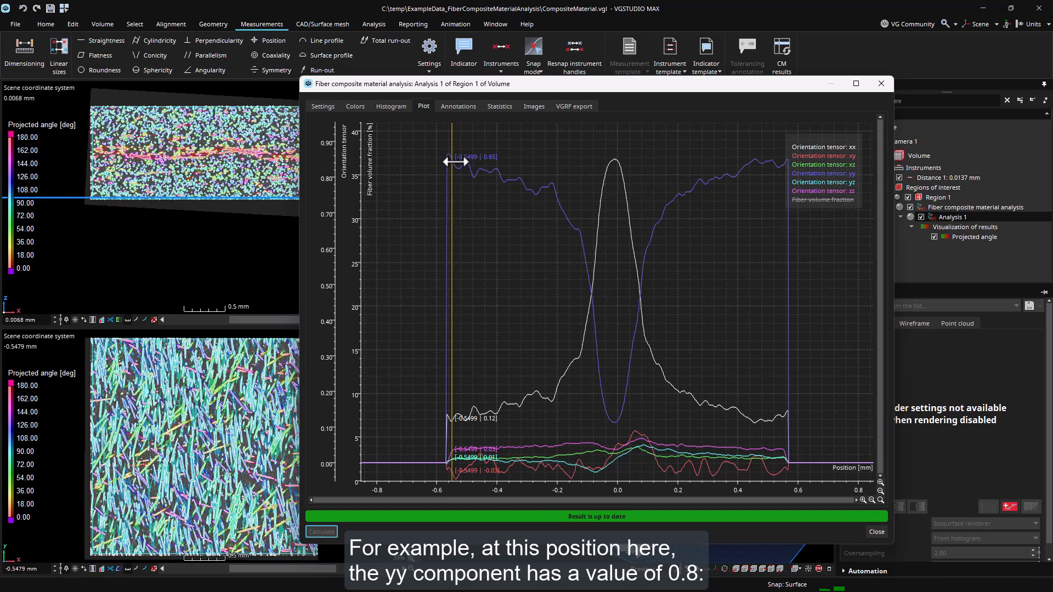
pyautogui.moveTo(455, 163)
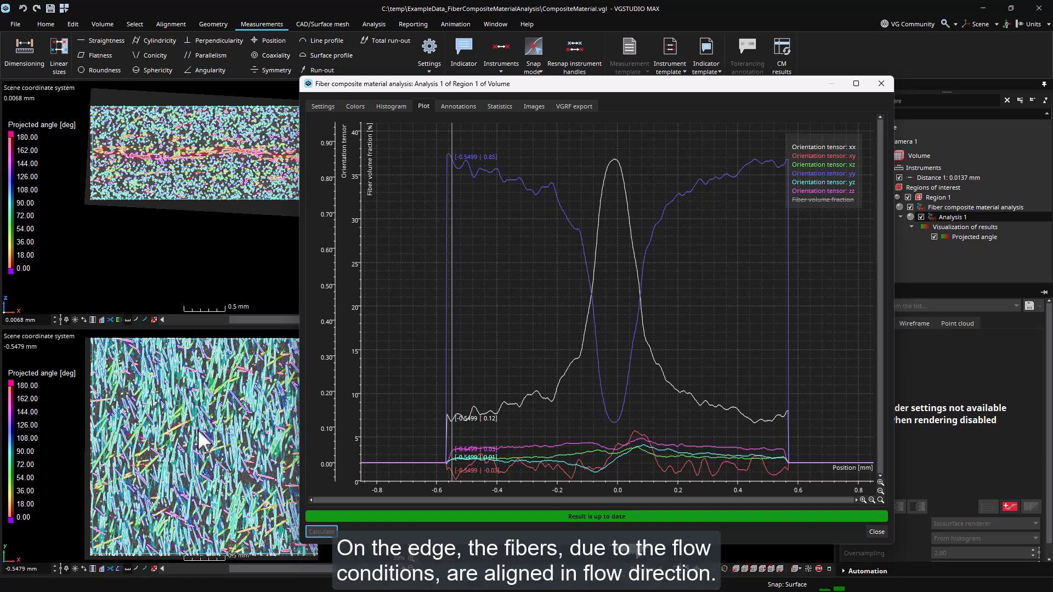
pyautogui.moveTo(450, 143); pyautogui.dragTo(449, 142)
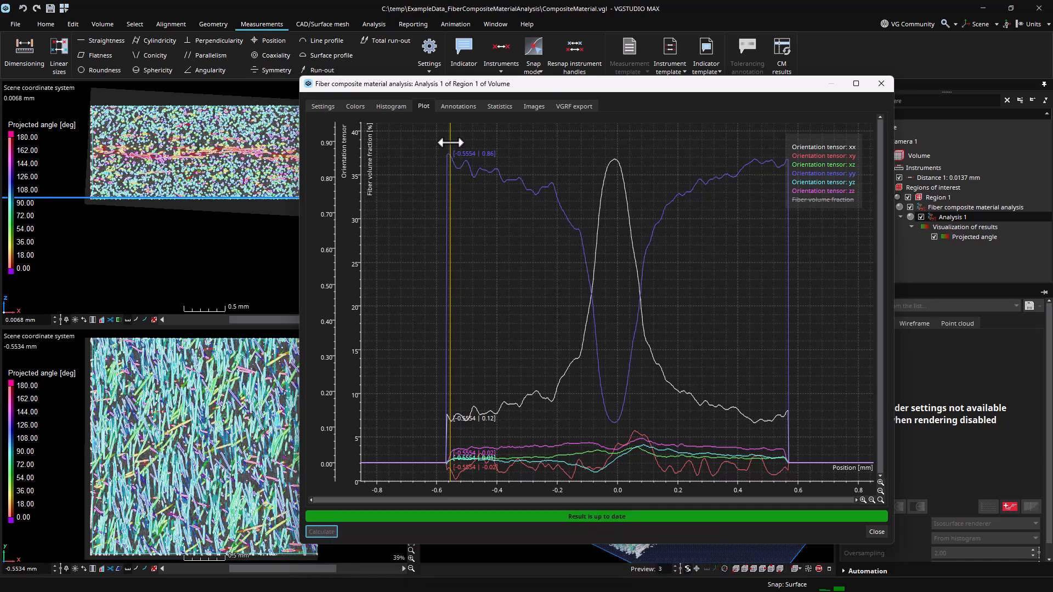
pyautogui.moveTo(450, 142); pyautogui.dragTo(616, 149)
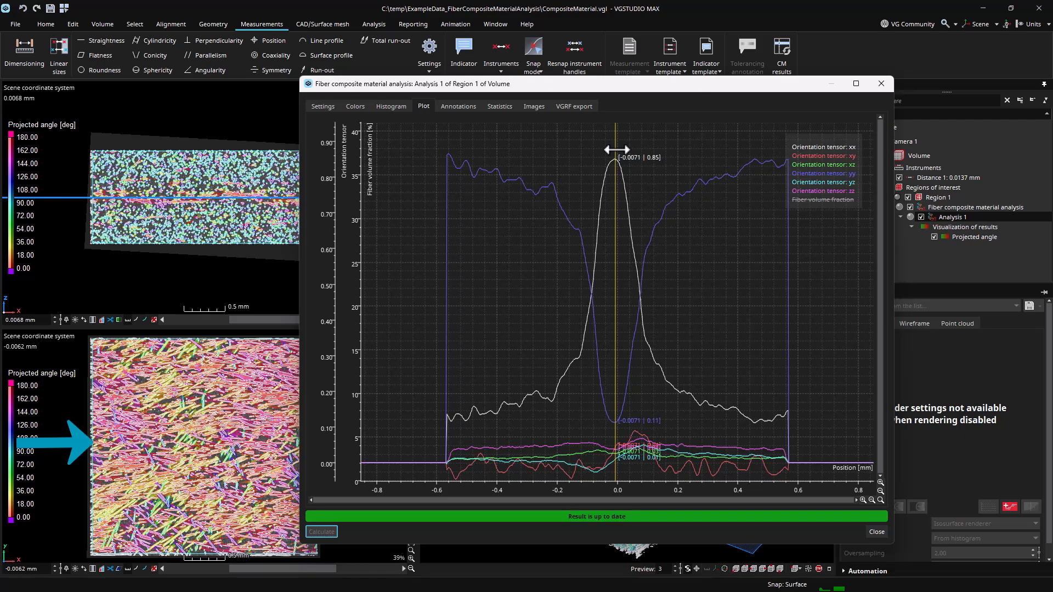
pyautogui.moveTo(617, 149); pyautogui.dragTo(779, 146)
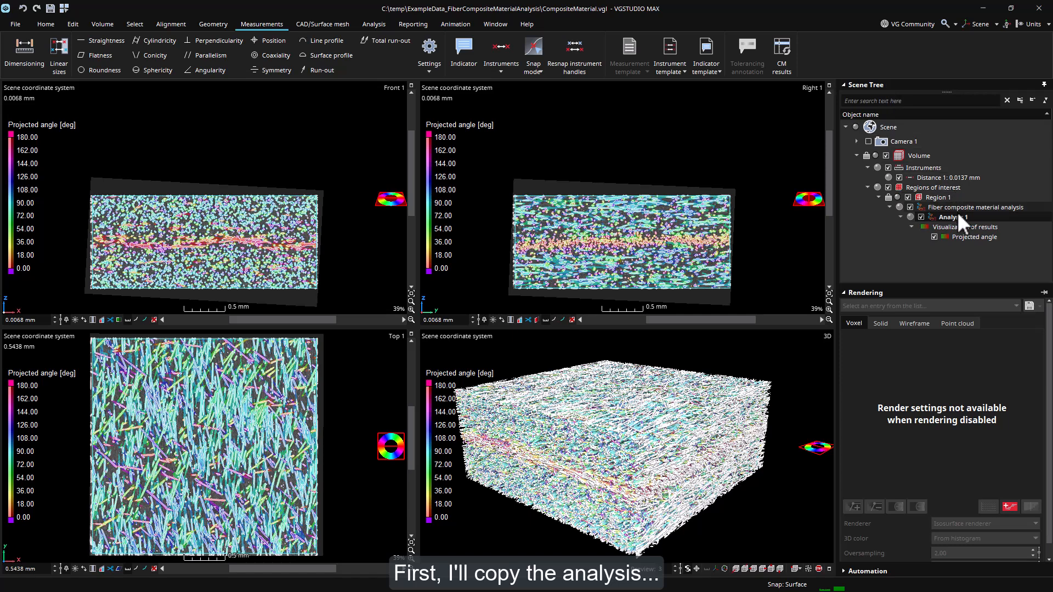
# - Duplicate Analysis 1 in the scene tree and change the copy's mode to Integration mesh
pyautogui.hotkey('ctrl', 'c')
pyautogui.hotkey('ctrl', 'v')
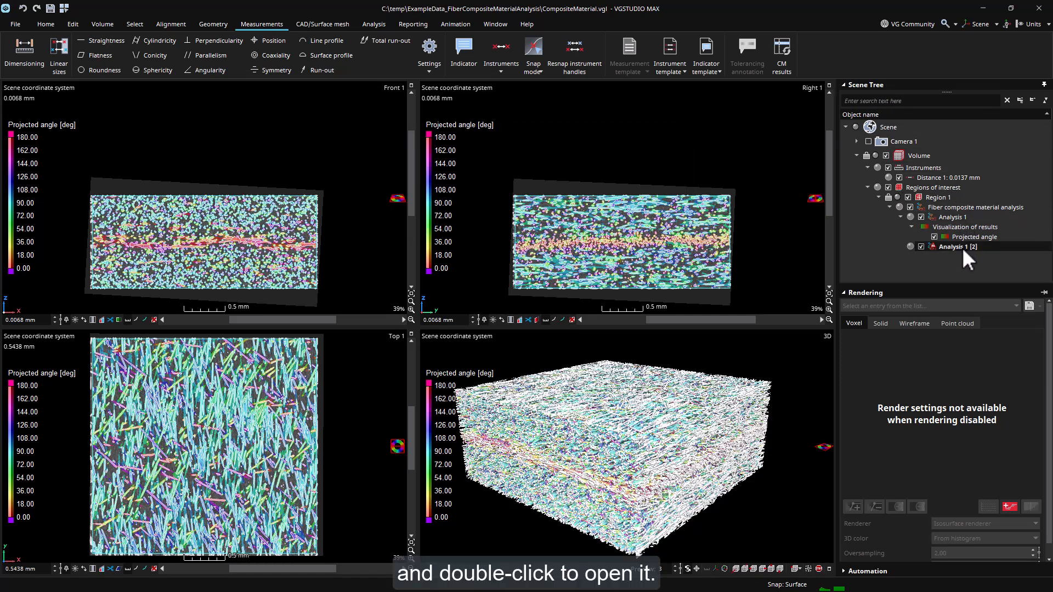
pyautogui.doubleClick(960, 247)
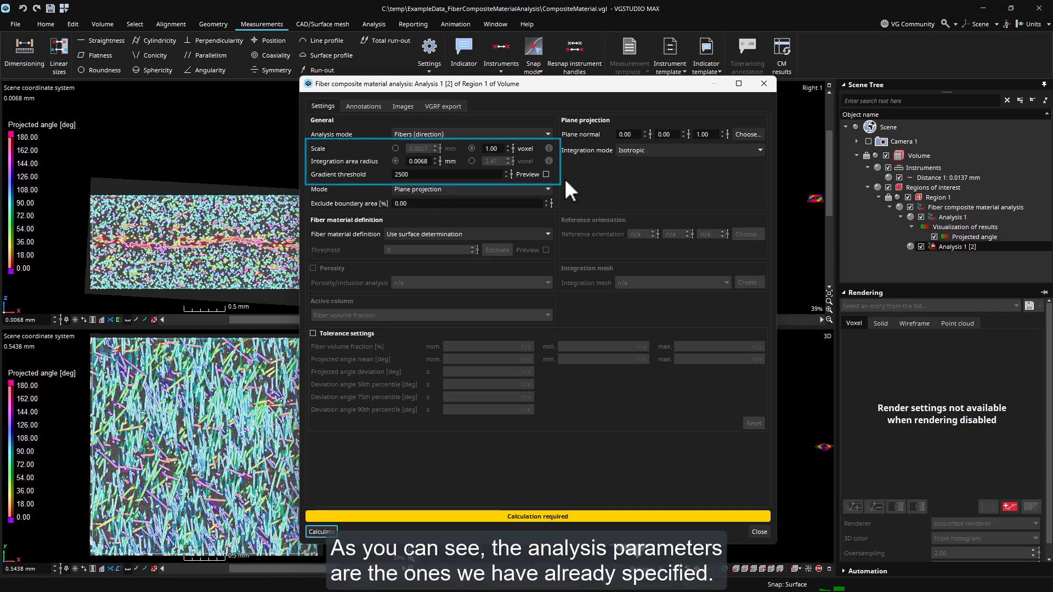
pyautogui.click(540, 190)
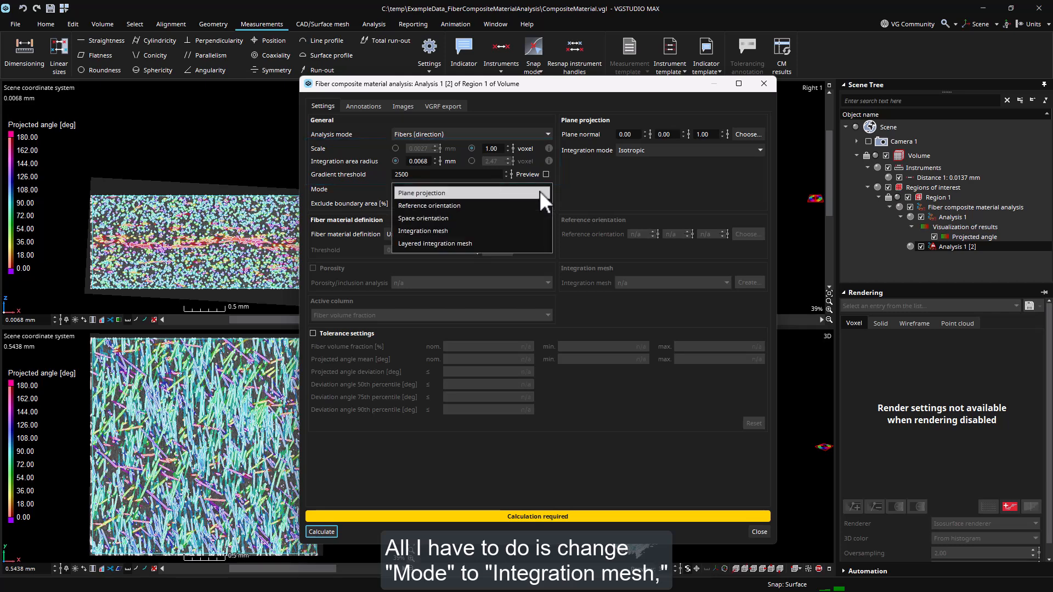
pyautogui.click(515, 228)
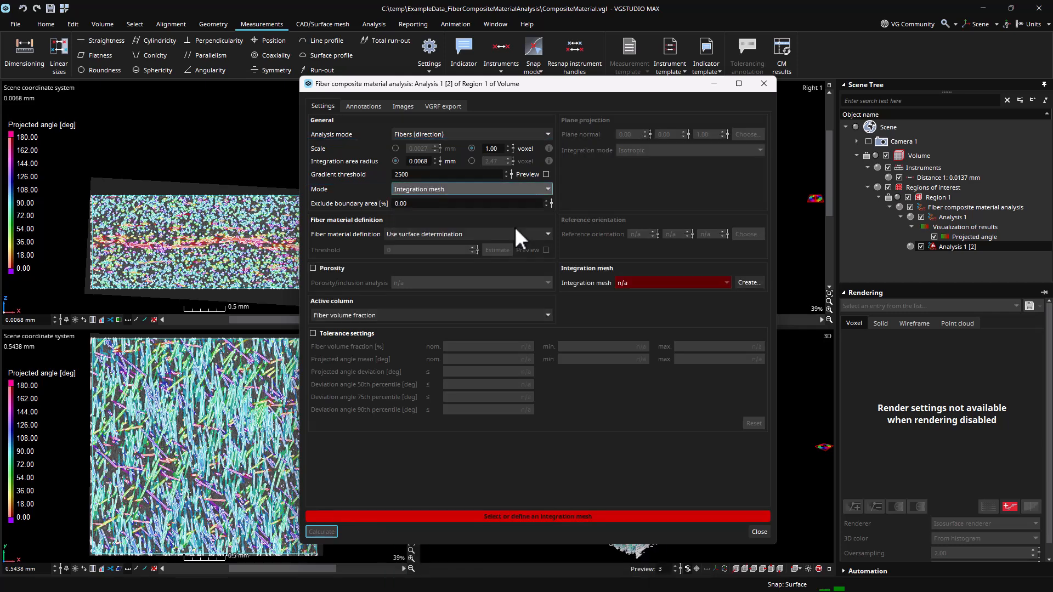
# - Create a regular integration mesh on Region 1 with cell counts of 1 in X, 1 in Y and 11 in Z
pyautogui.click(749, 283)
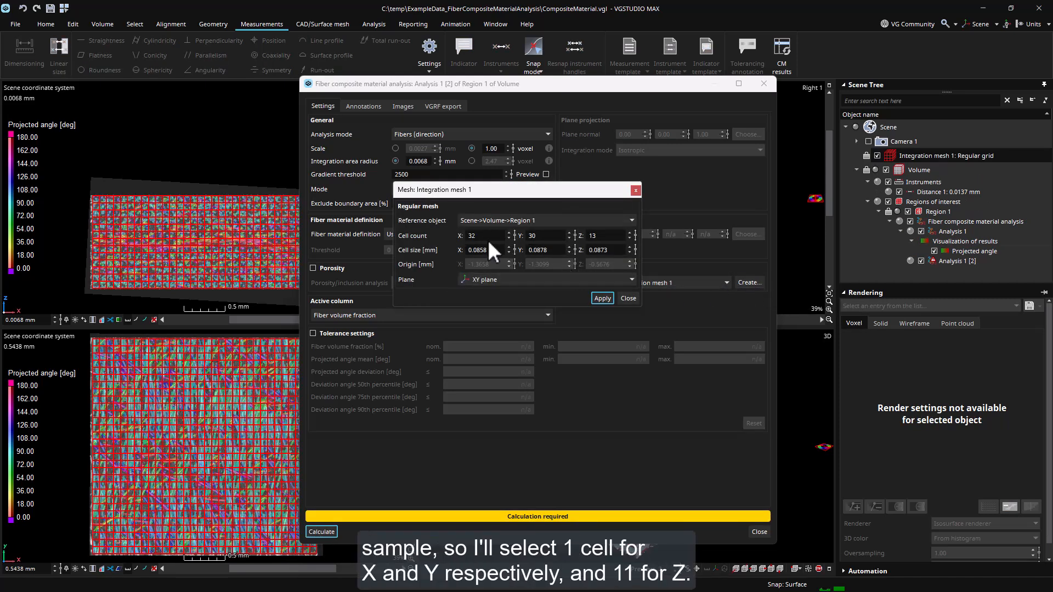
pyautogui.moveTo(487, 236); pyautogui.dragTo(456, 235)
pyautogui.write('1')
pyautogui.doubleClick(548, 236)
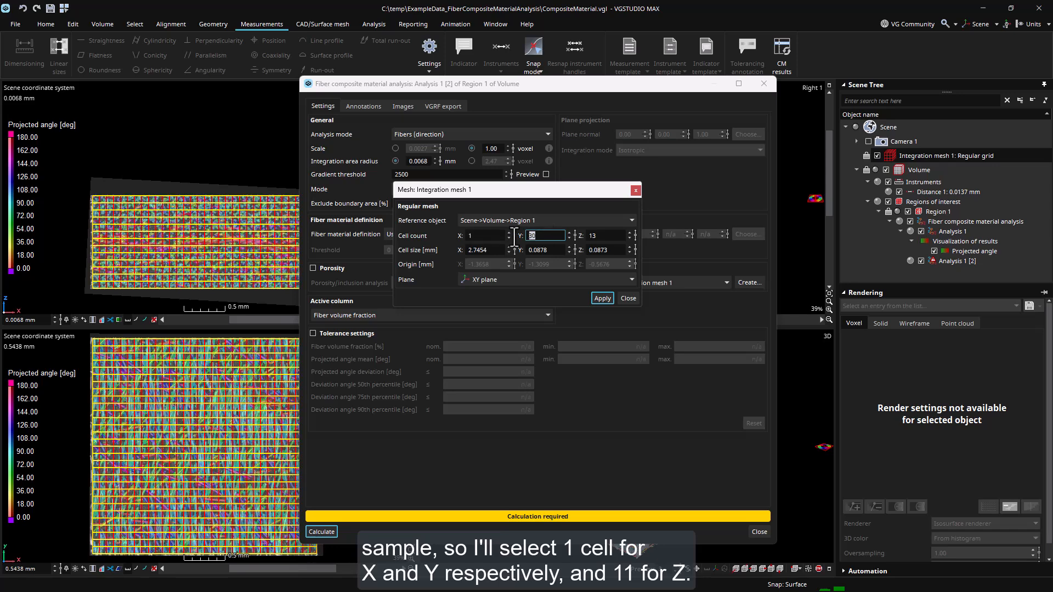
pyautogui.write('1')
pyautogui.press('Tab')
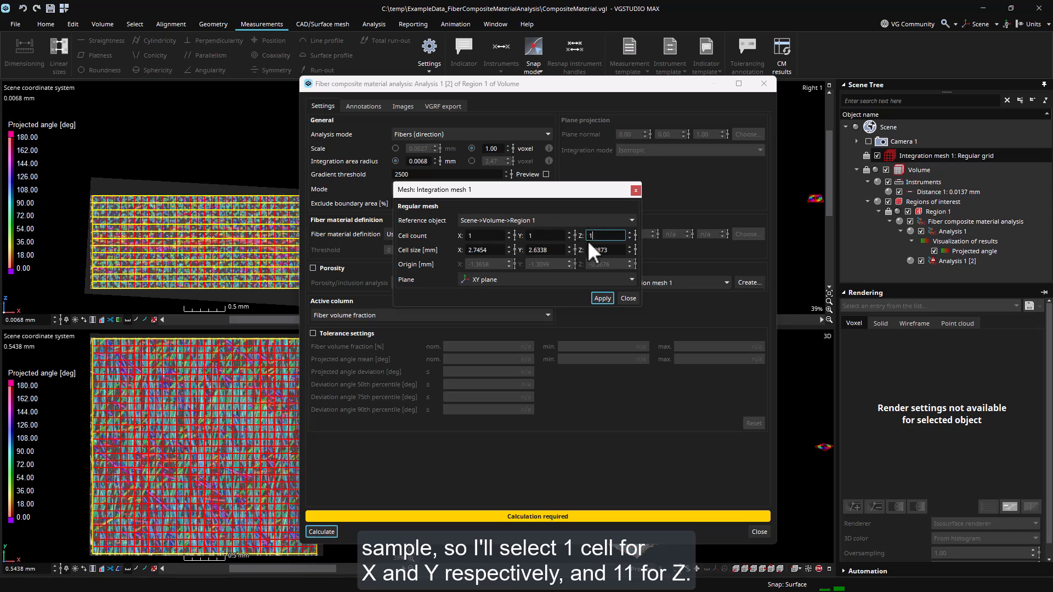
pyautogui.click(602, 298)
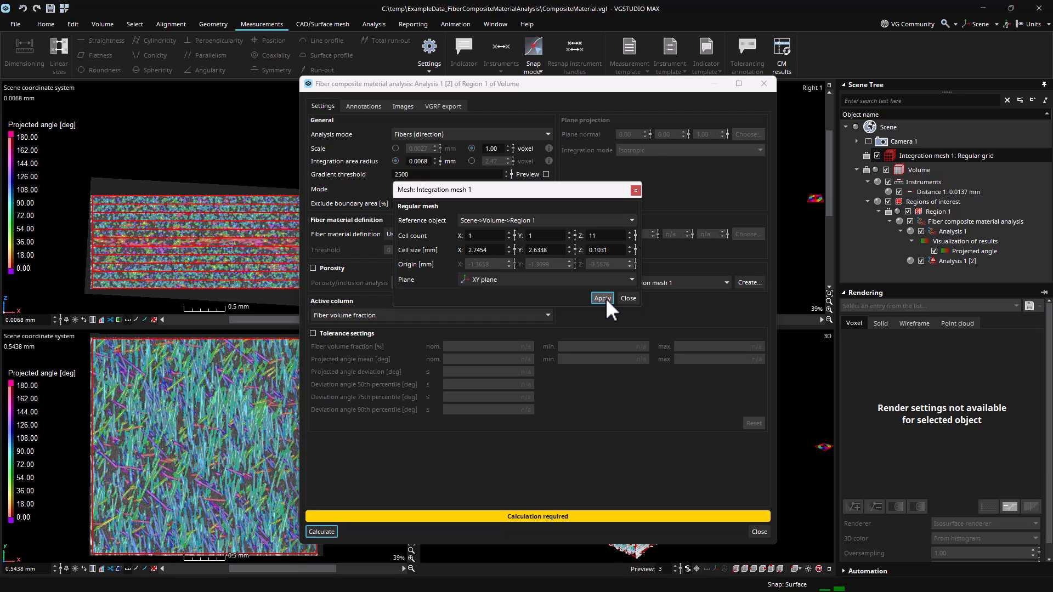
pyautogui.click(628, 297)
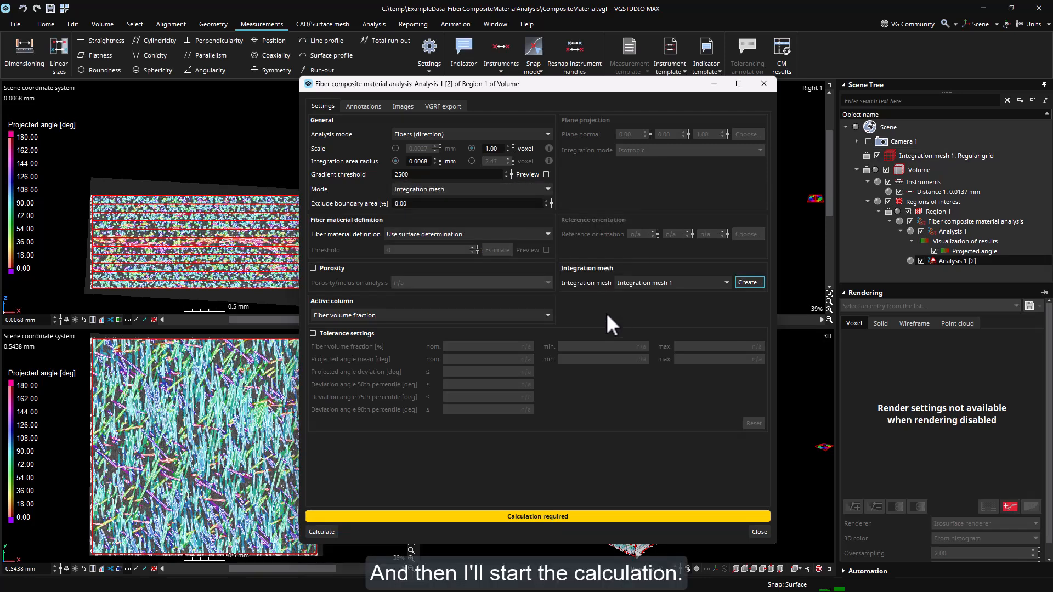
# - Calculate the integration mesh analysis of Region 1 and start a CSV export of its mesh cells table
pyautogui.click(323, 531)
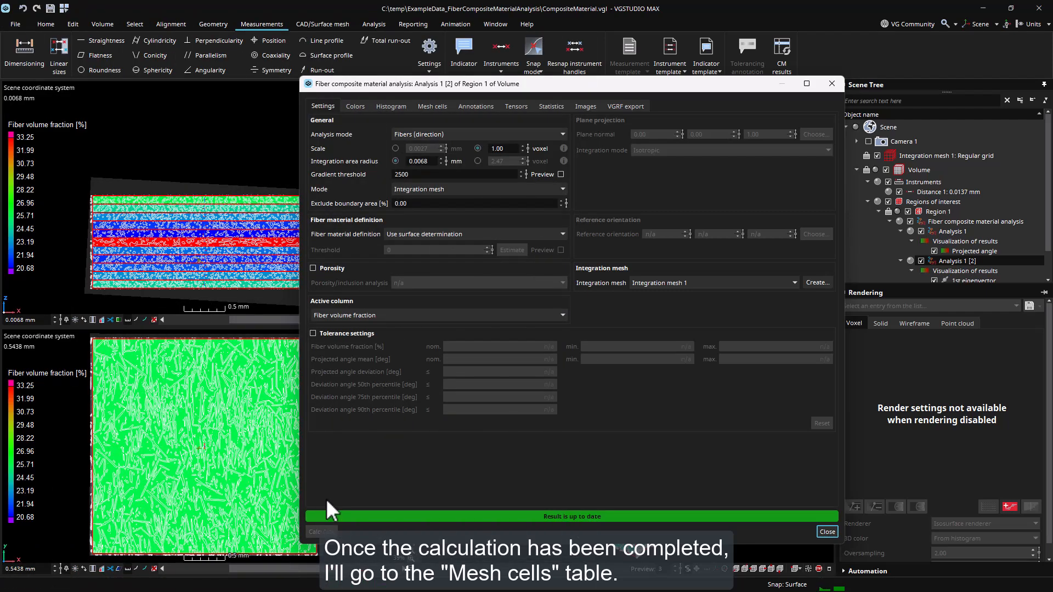
pyautogui.click(433, 106)
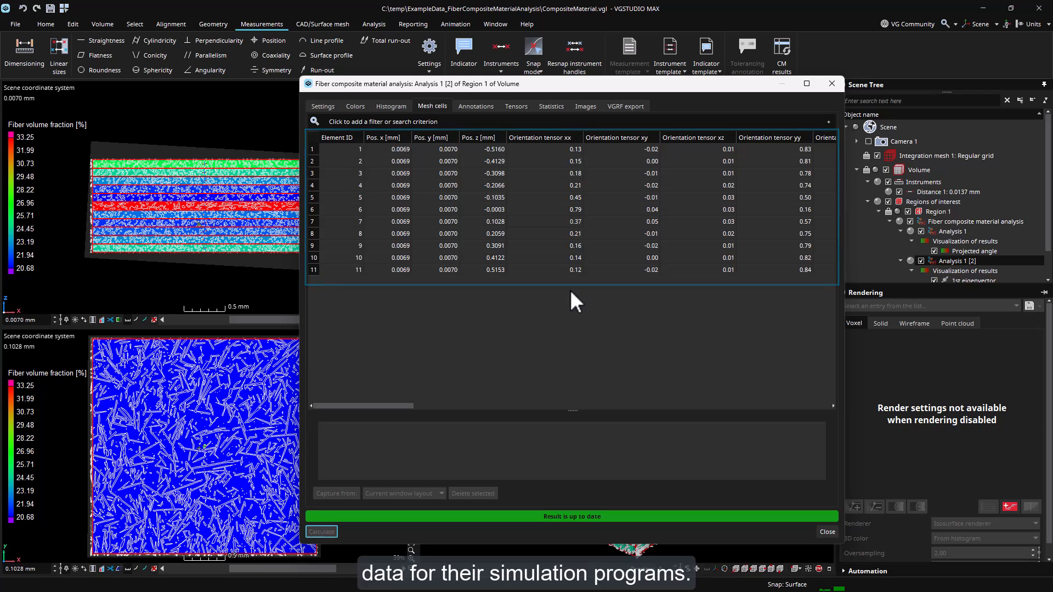
pyautogui.click(559, 209)
pyautogui.rightClick(560, 209)
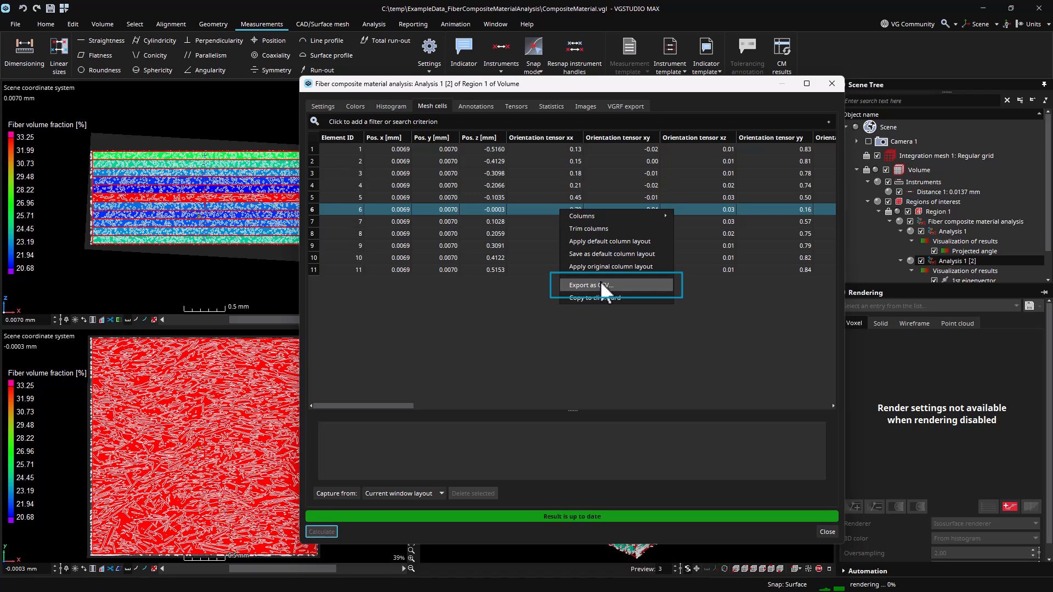
pyautogui.click(600, 281)
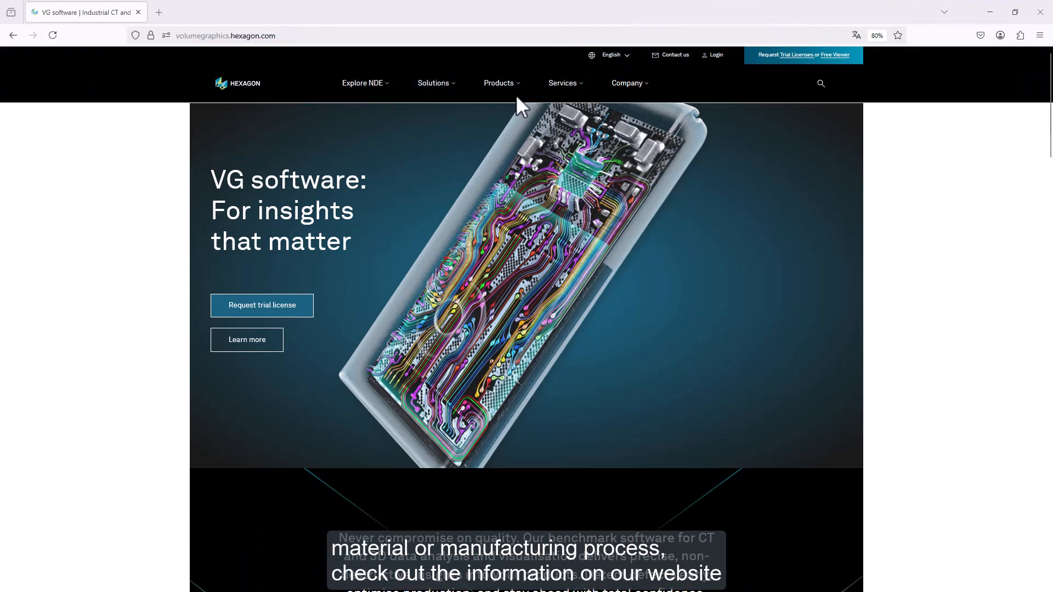
# - In the web browser, open the Fiber Composite Material Analysis add-on module page on the Volume Graphics website and read its analysis modes
pyautogui.click(519, 89)
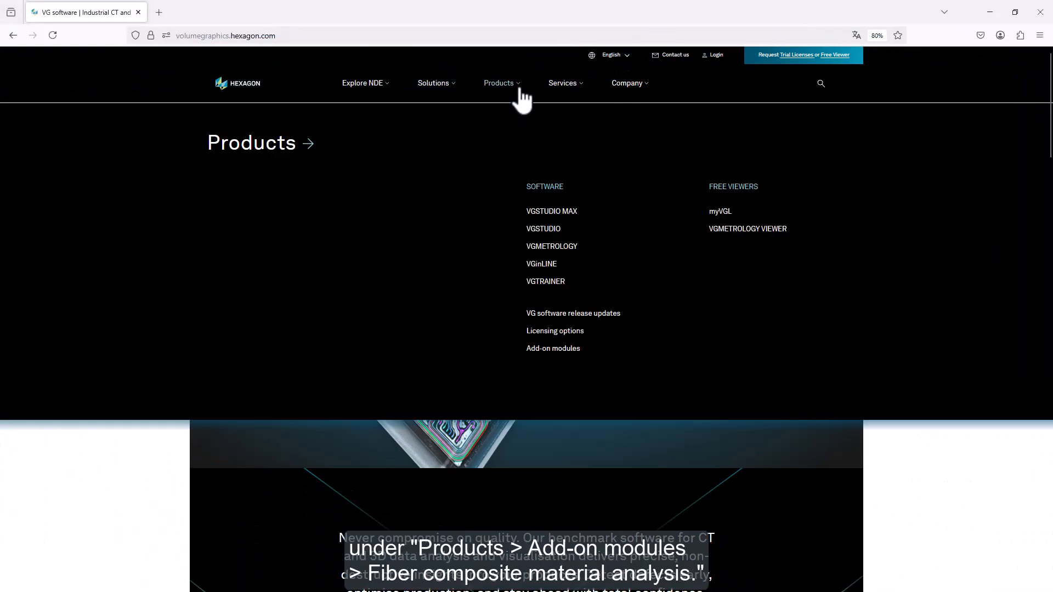
pyautogui.click(558, 353)
pyautogui.scroll(-3, 331, 457)
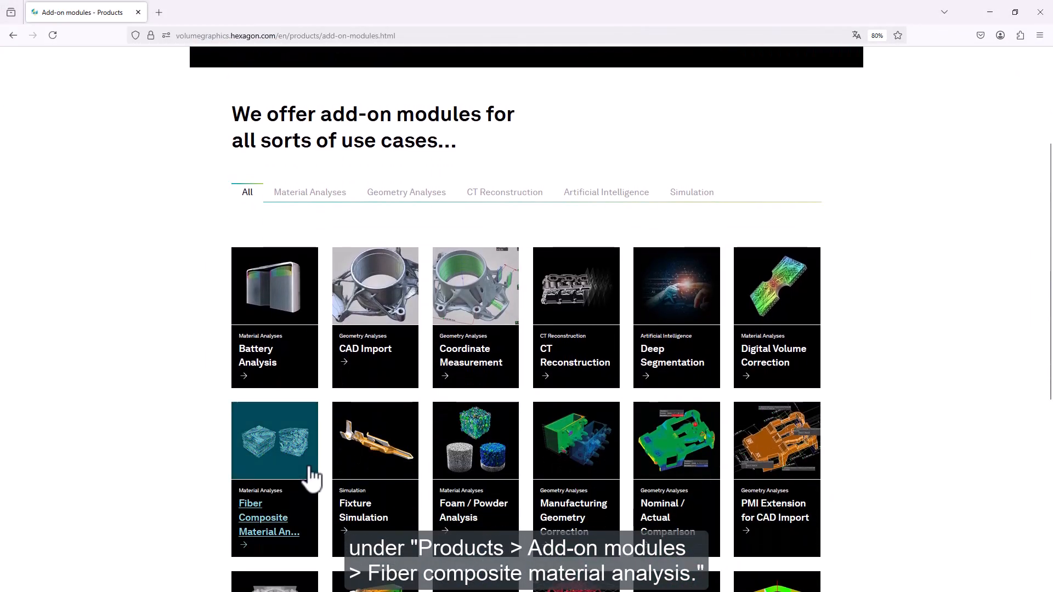
pyautogui.click(256, 522)
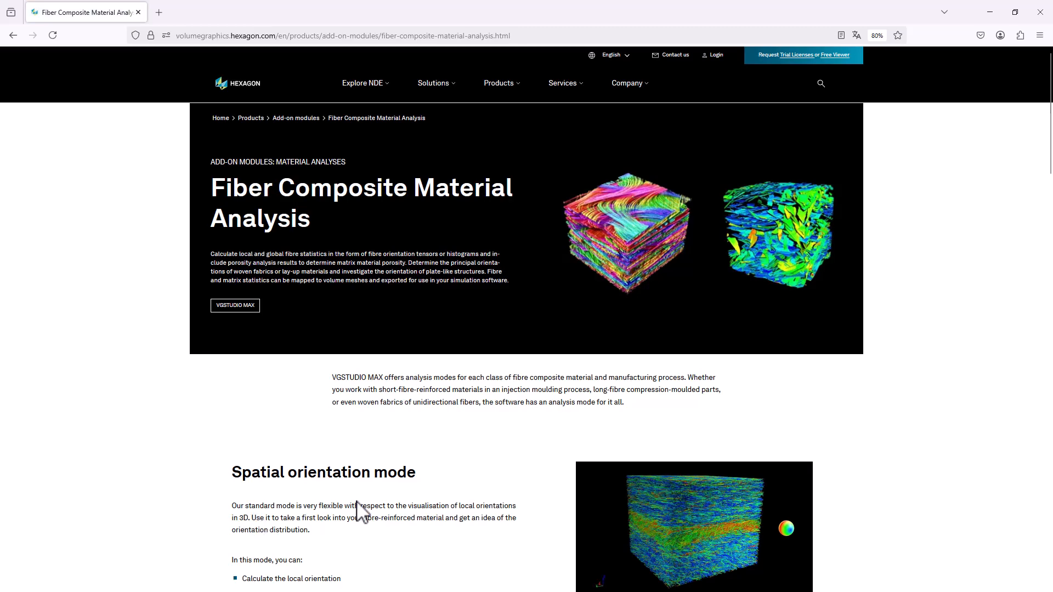
pyautogui.scroll(-10, 404, 501)
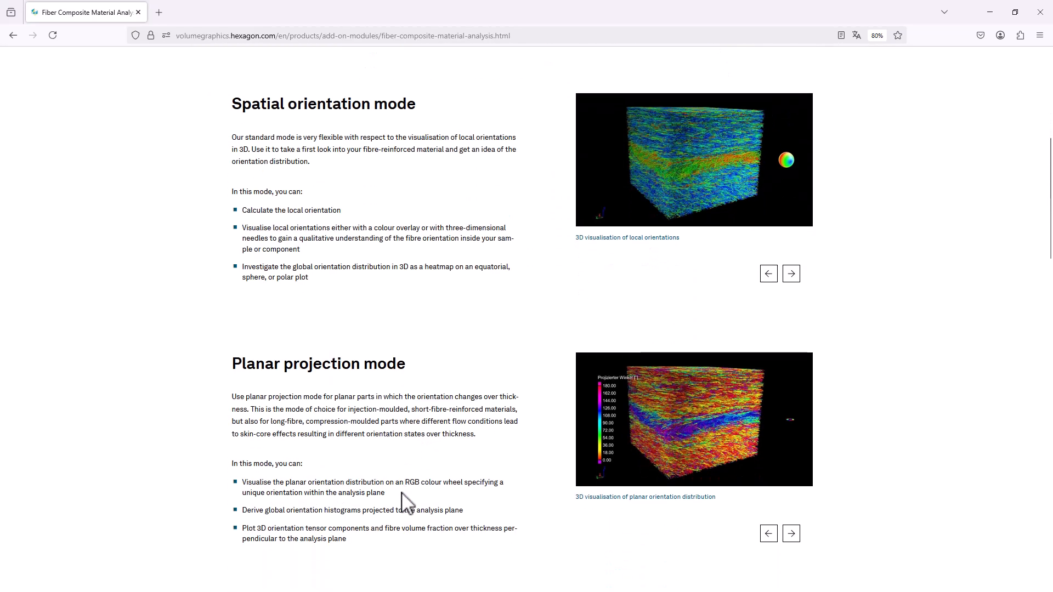
pyautogui.scroll(-12, 405, 502)
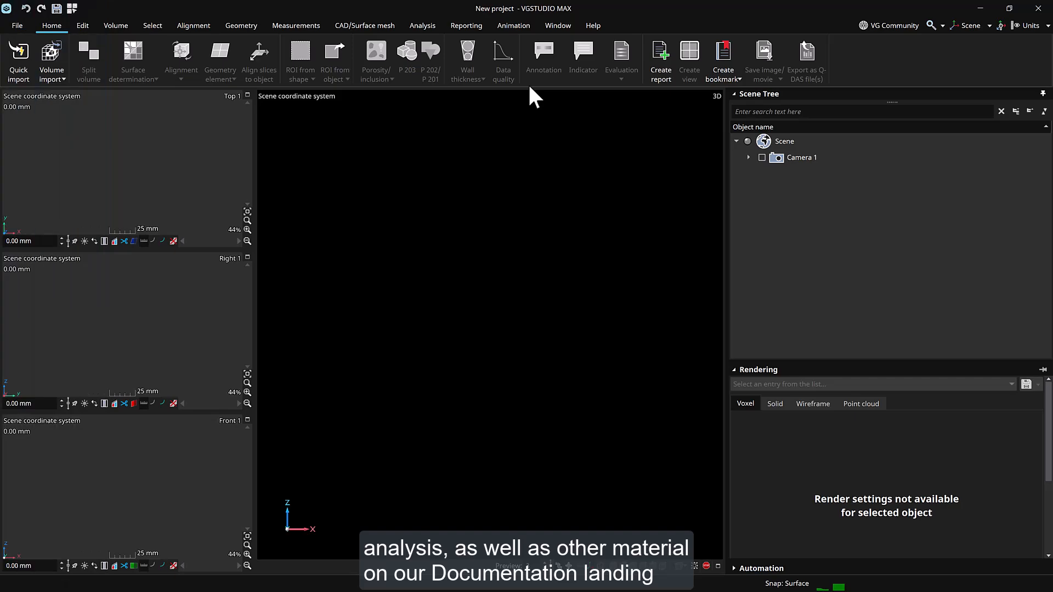
# - Switch to VGSTUDIO MAX and open its tutorials page from the help resources
pyautogui.click(594, 25)
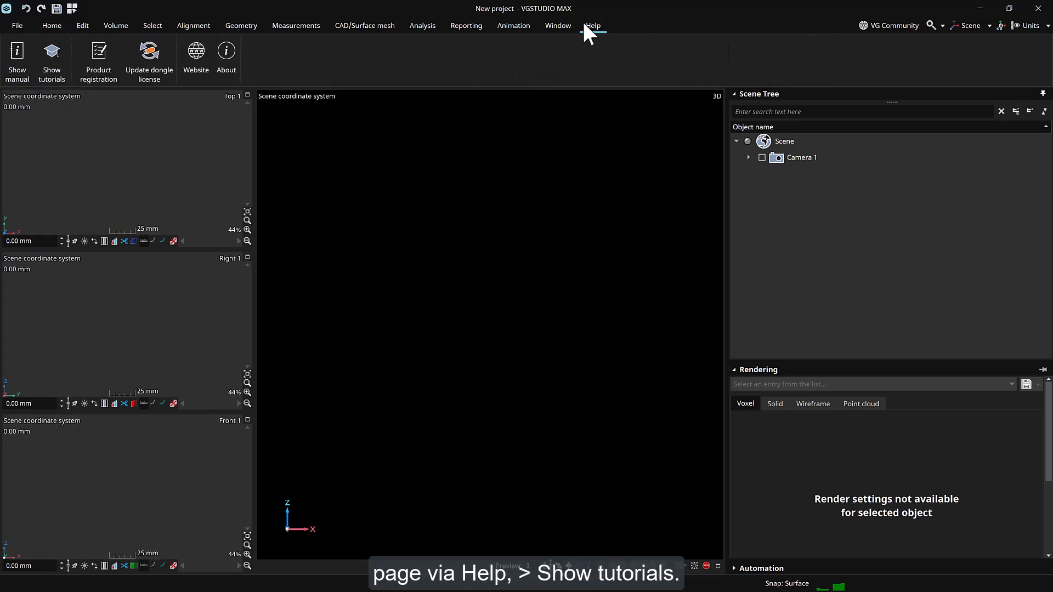
pyautogui.click(61, 74)
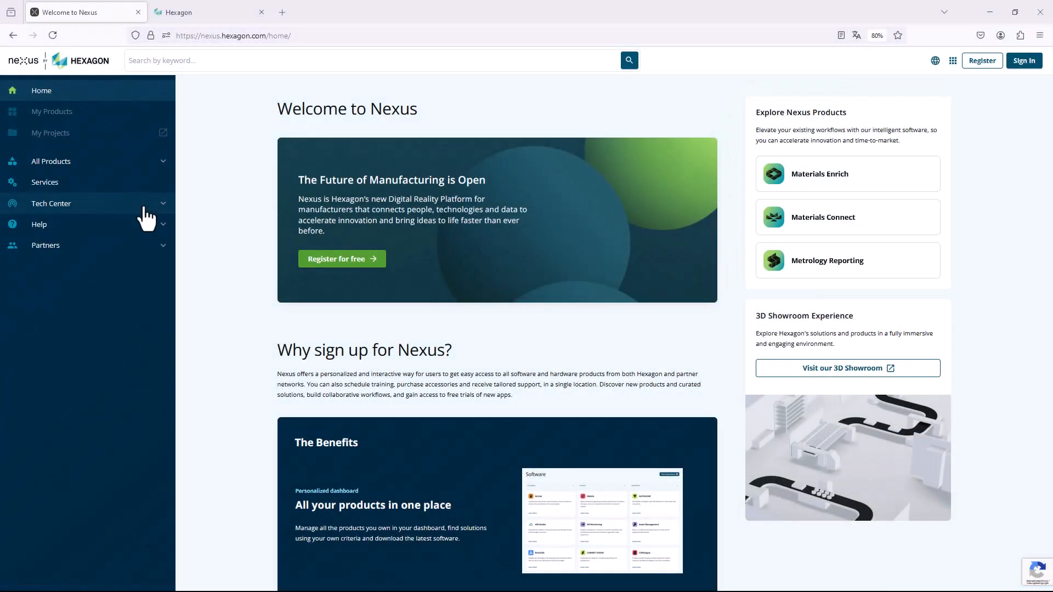
# - On Hexagon's Nexus website, expand the Tech Center and visit the community forums from the VGSTUDIO MAX product page
pyautogui.click(145, 208)
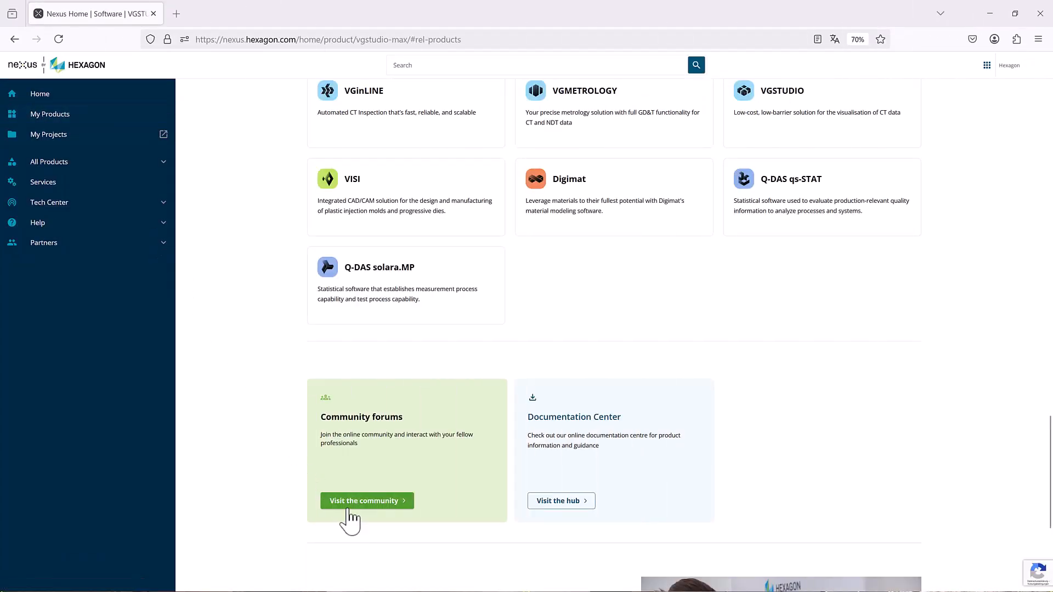
pyautogui.click(347, 505)
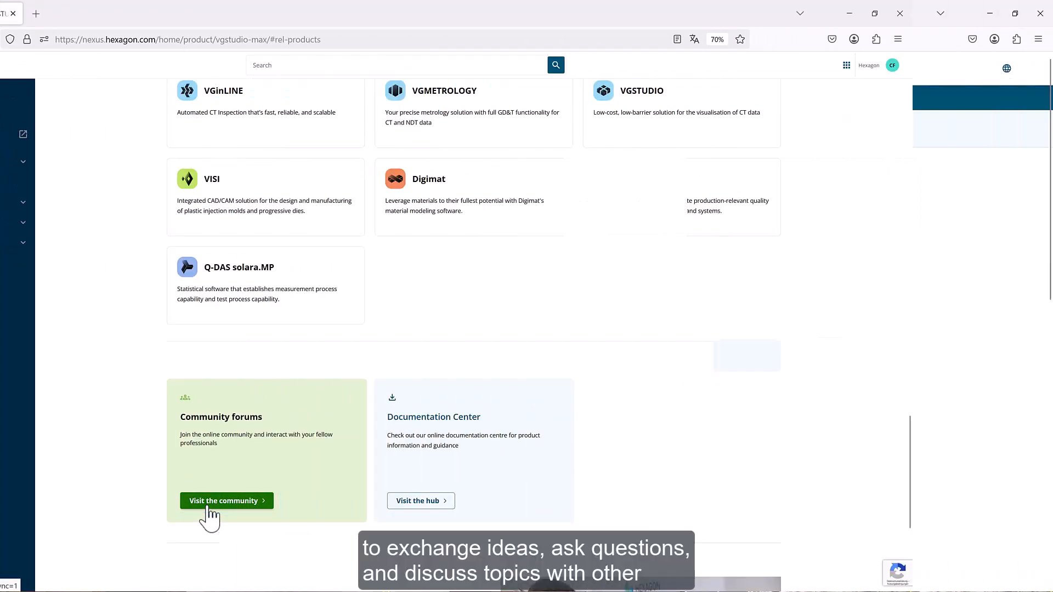